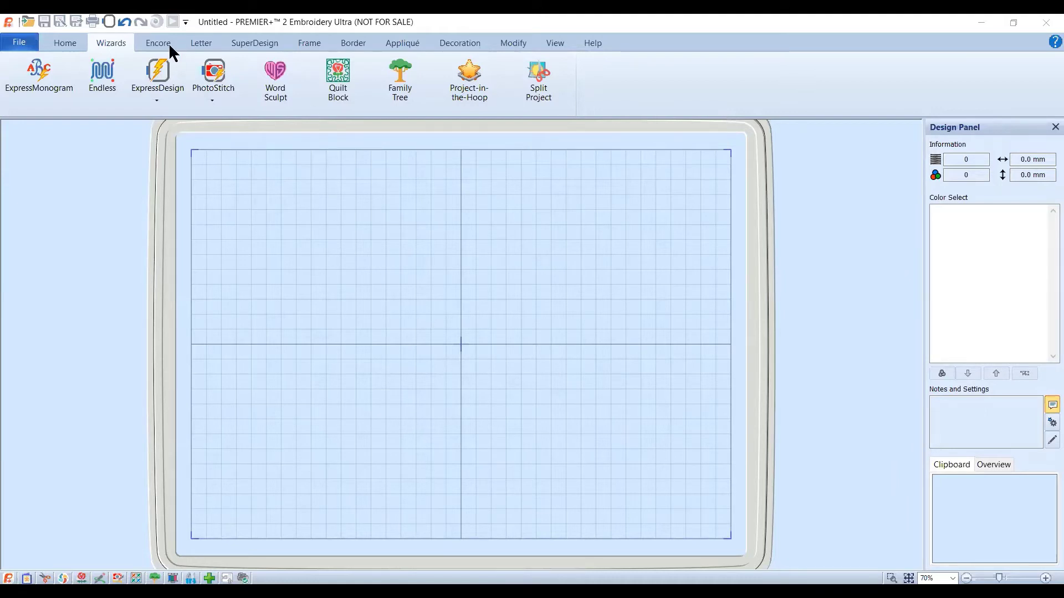
# - Launch the Quilt Block Wizard from the Wizards tab
pyautogui.click(64, 44)
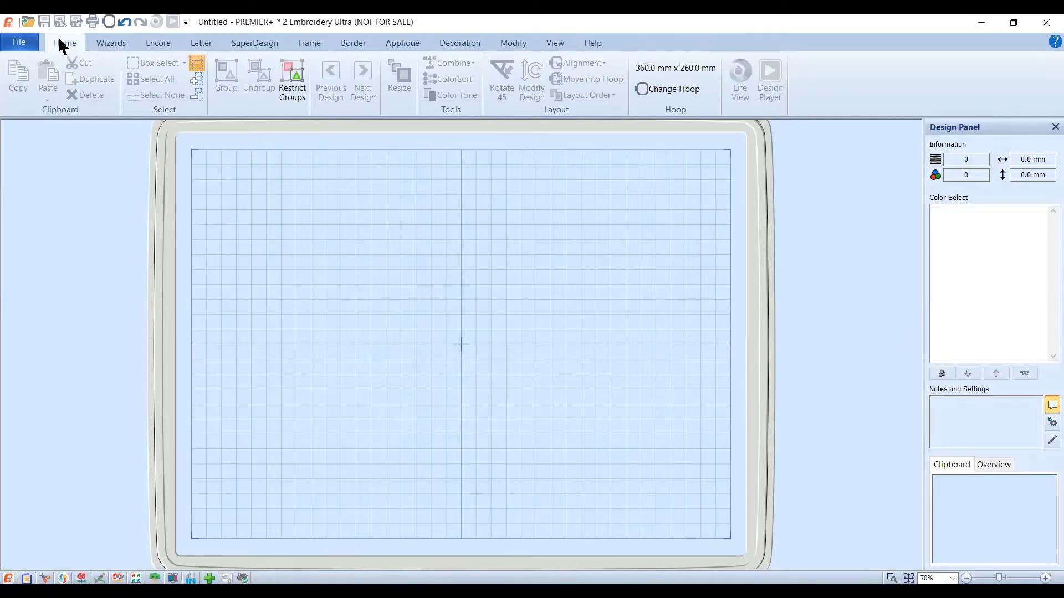
pyautogui.click(111, 43)
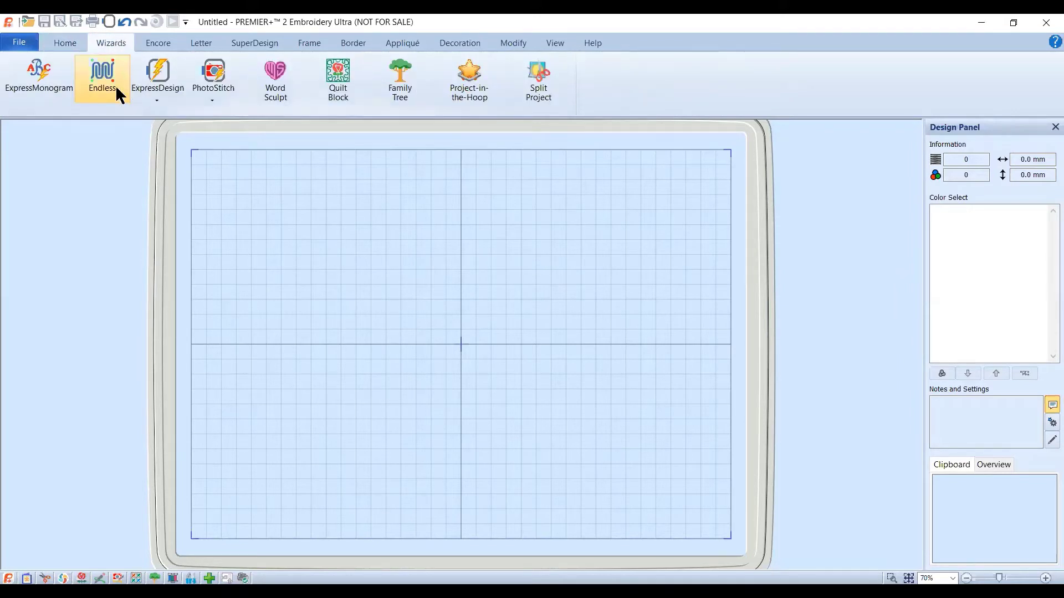
pyautogui.click(342, 95)
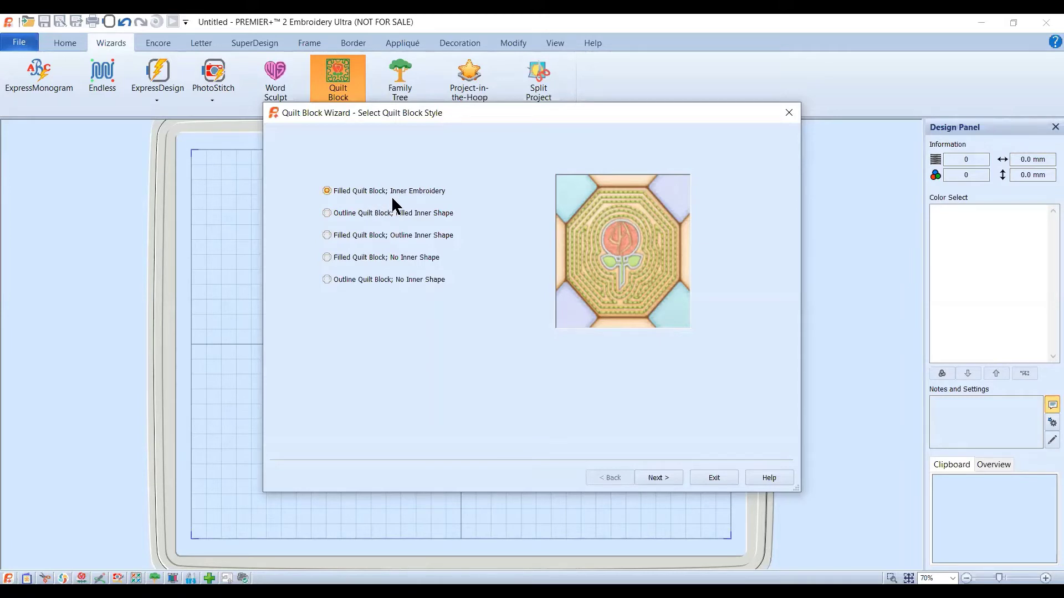
pyautogui.click(333, 214)
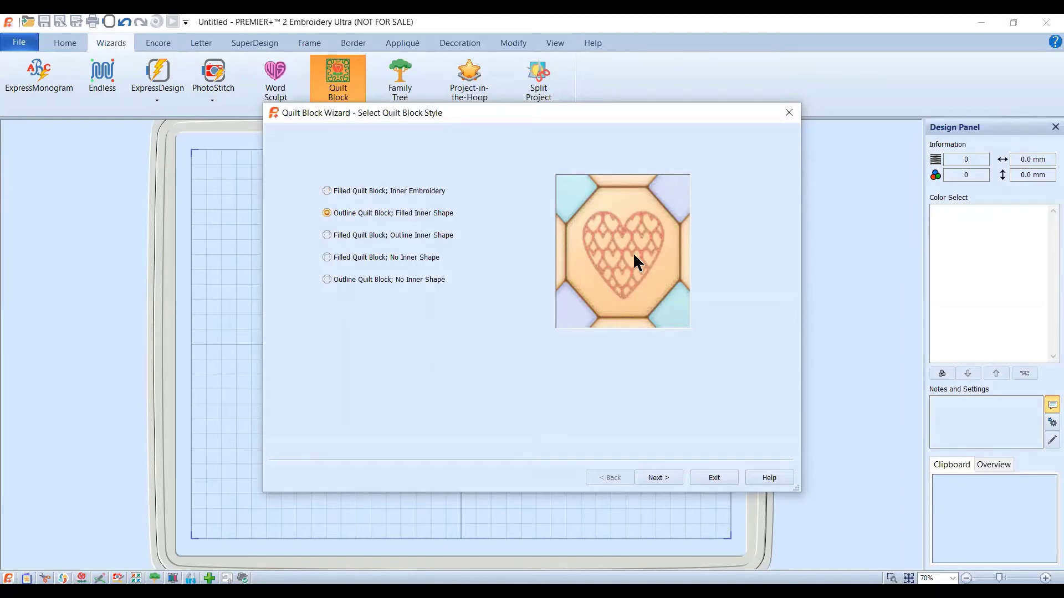
pyautogui.click(391, 235)
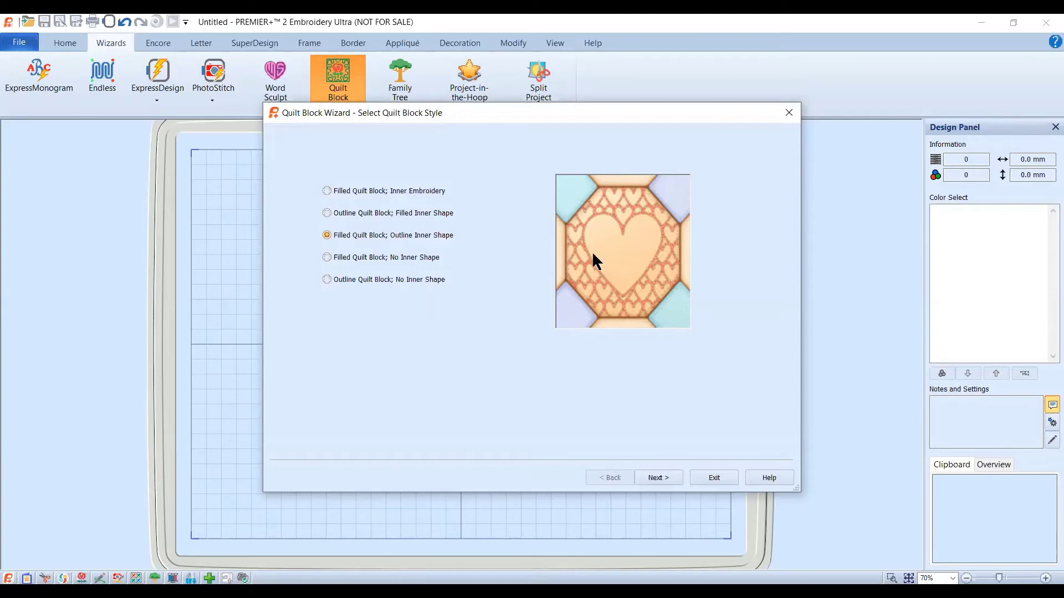
pyautogui.click(387, 257)
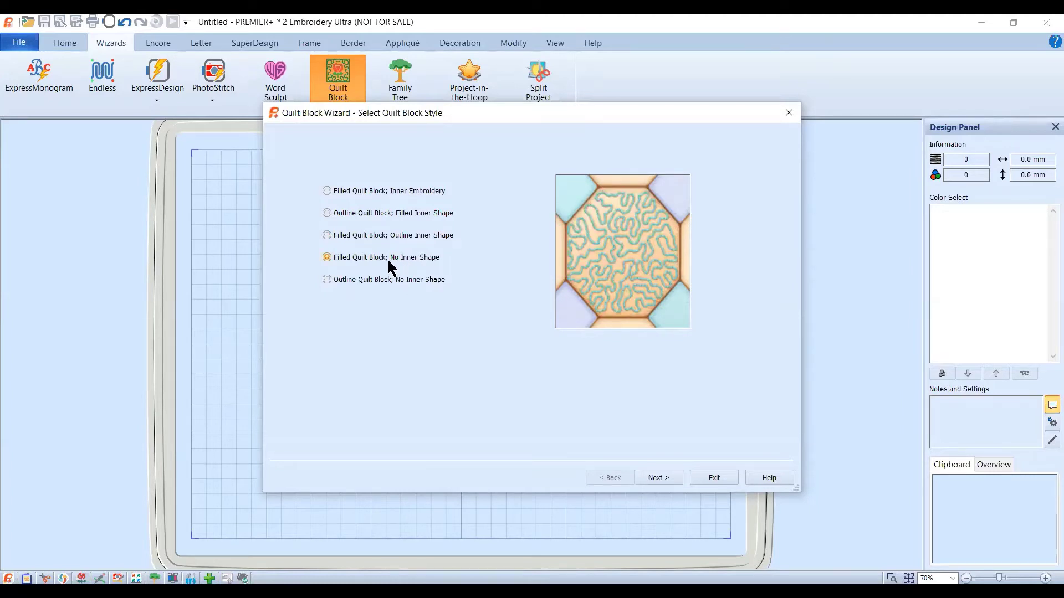
pyautogui.click(376, 281)
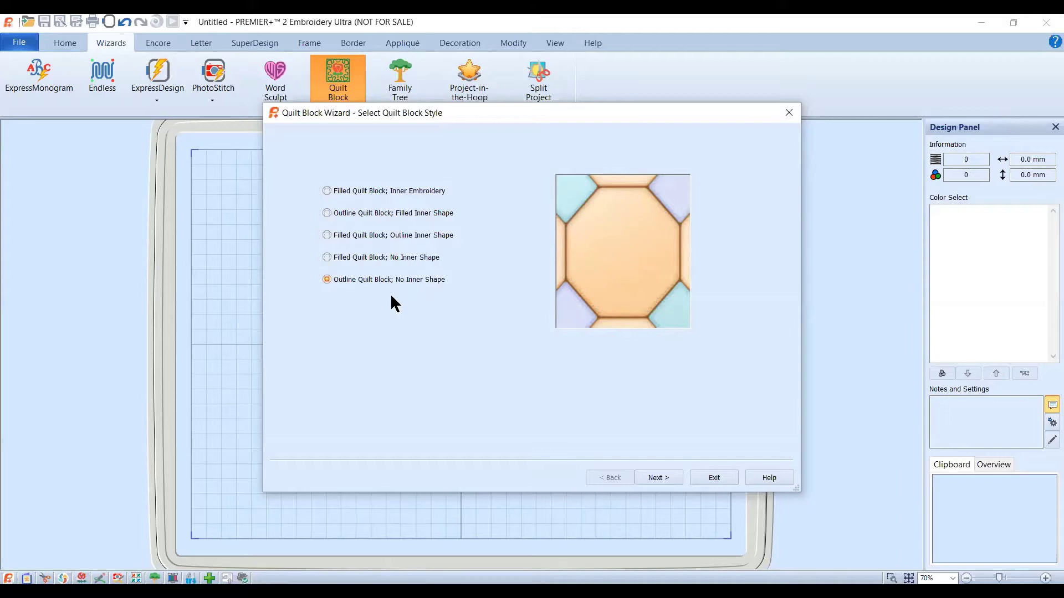
pyautogui.click(373, 193)
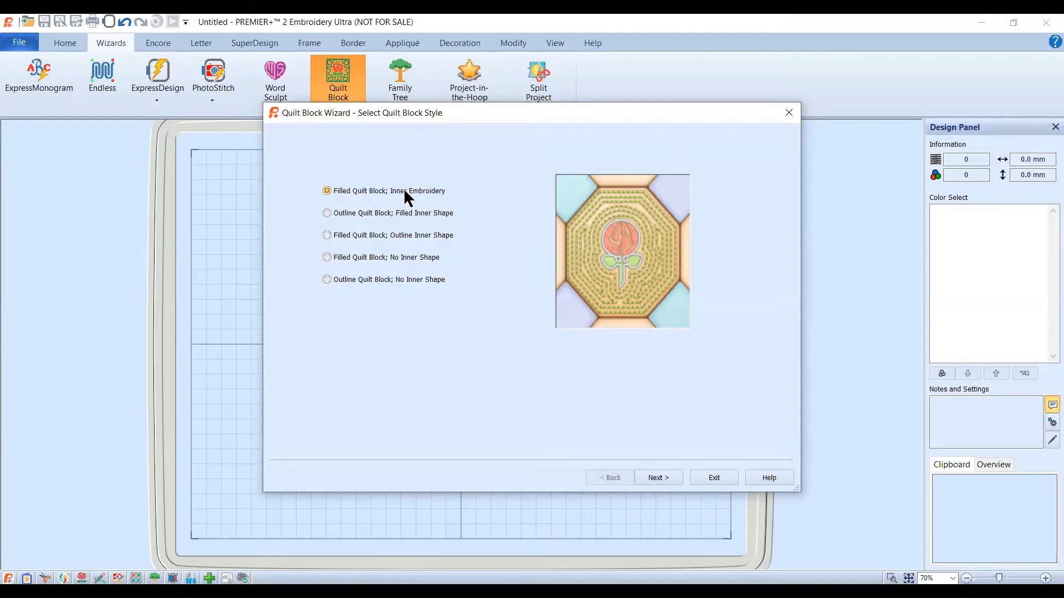
# - Go to the size page and choose the rectangle block shape (200 x 100 mm)
pyautogui.click(645, 478)
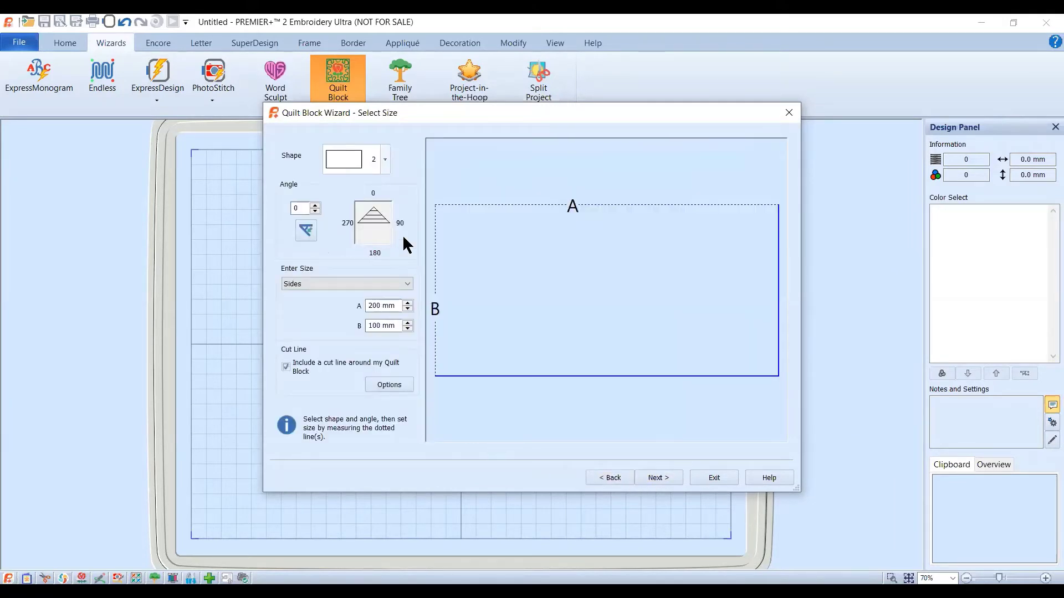
pyautogui.click(385, 159)
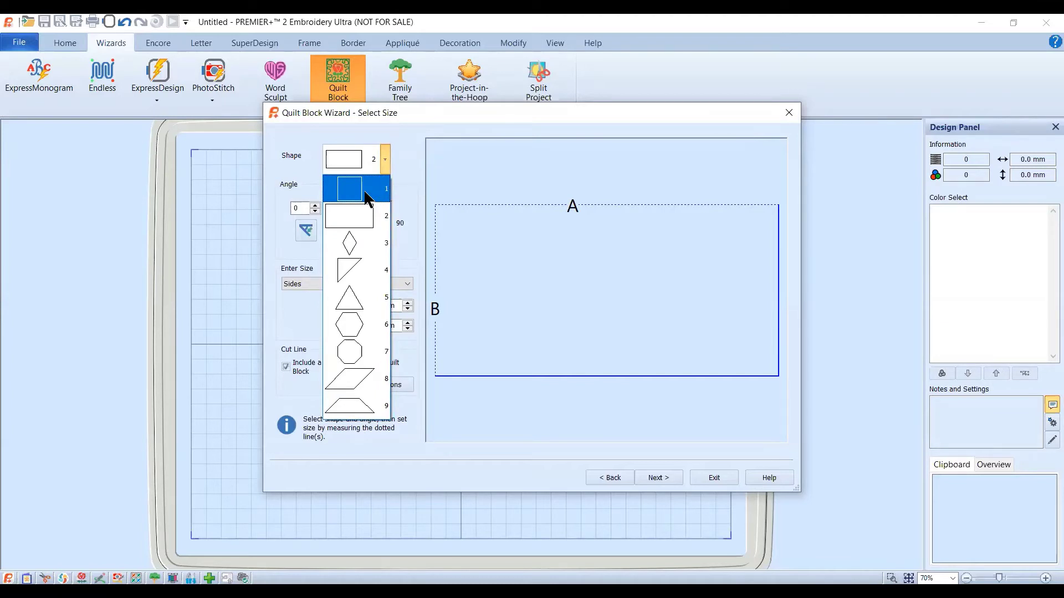
pyautogui.click(362, 225)
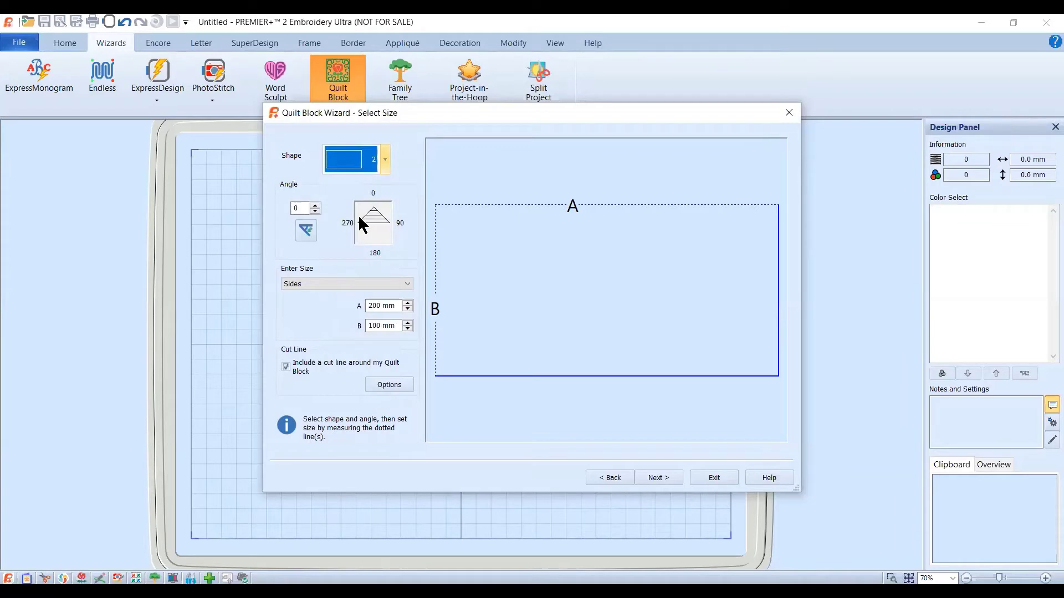
# - Set block side A to 165 mm
pyautogui.click(409, 309)
pyautogui.click(408, 311)
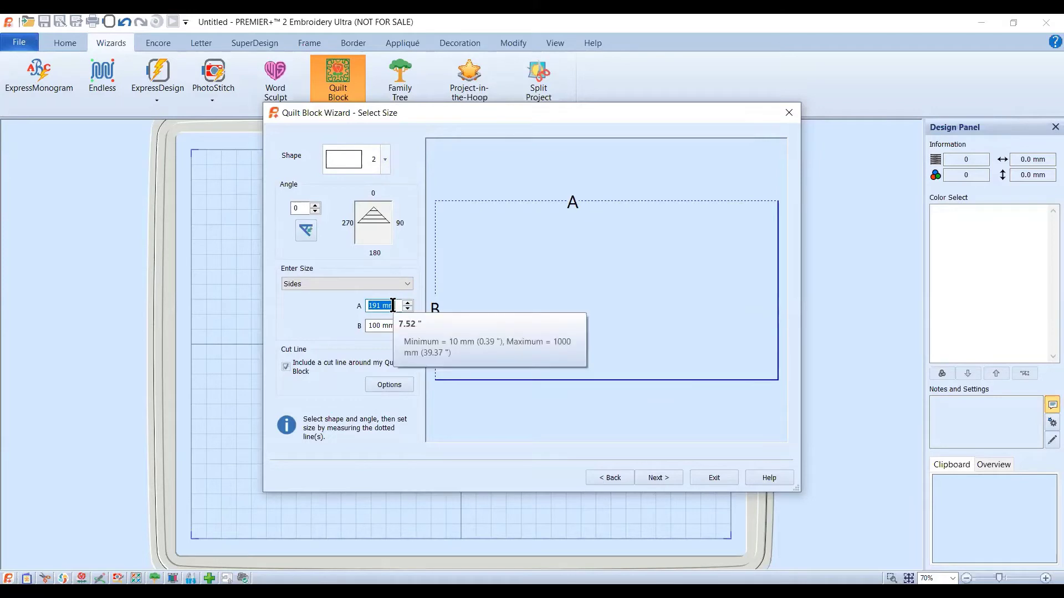
pyautogui.click(408, 309)
pyautogui.click(408, 309)
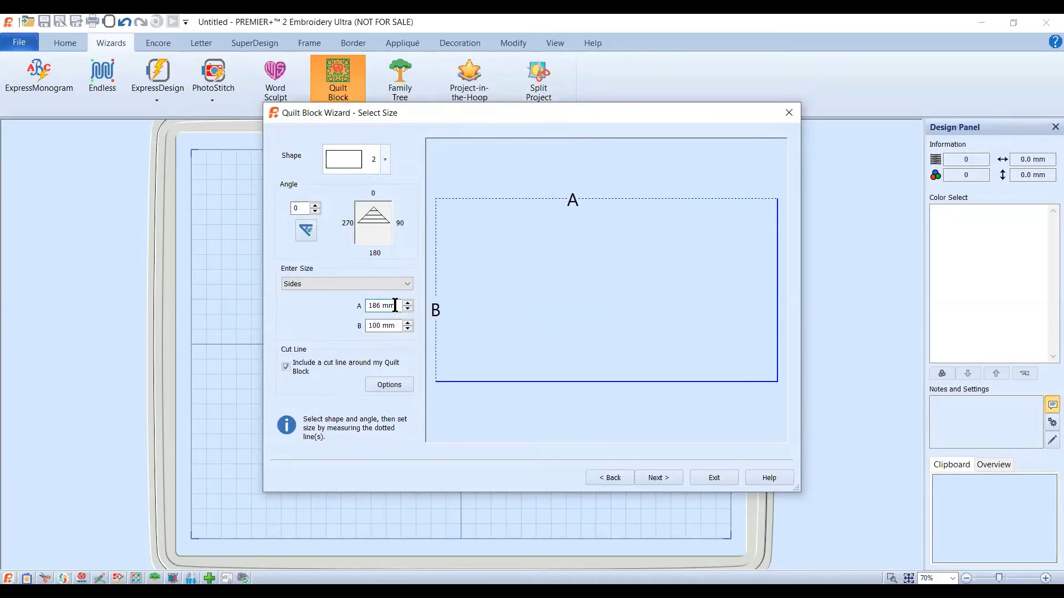
pyautogui.write('160')
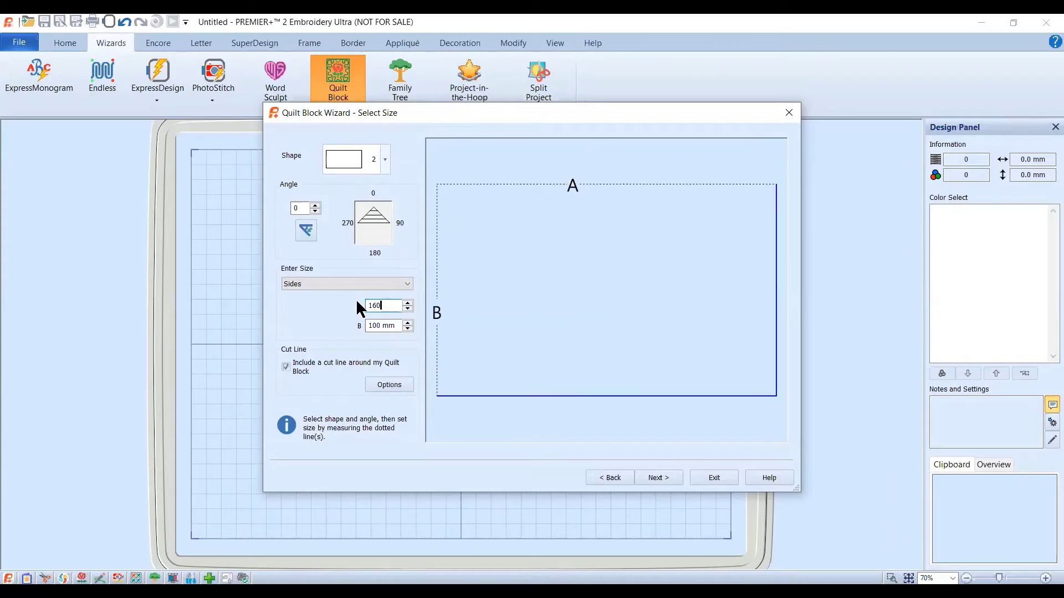
pyautogui.click(407, 305)
pyautogui.click(407, 306)
pyautogui.click(407, 305)
pyautogui.click(408, 304)
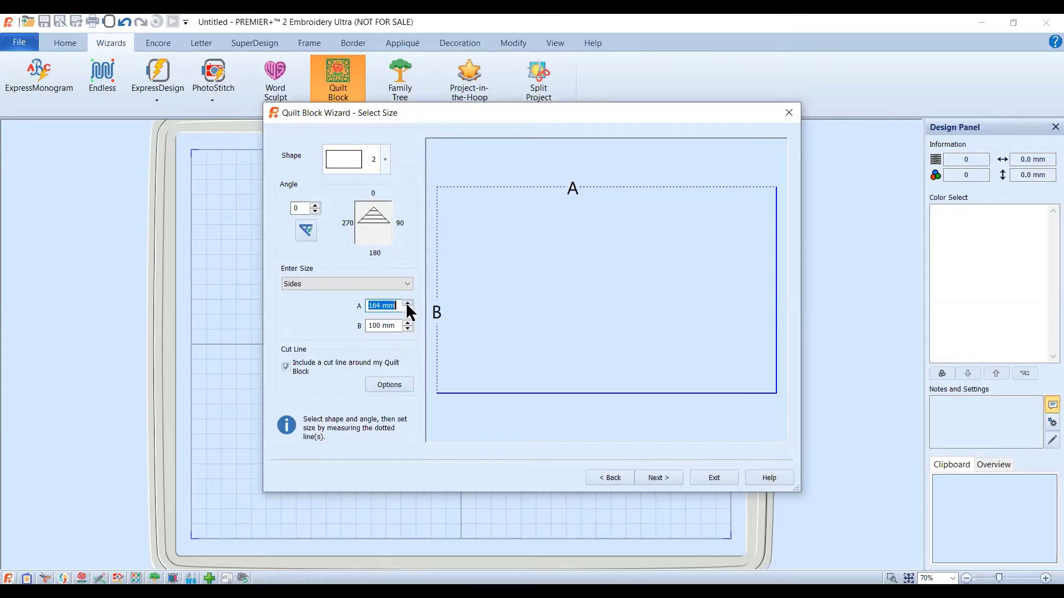
pyautogui.click(408, 304)
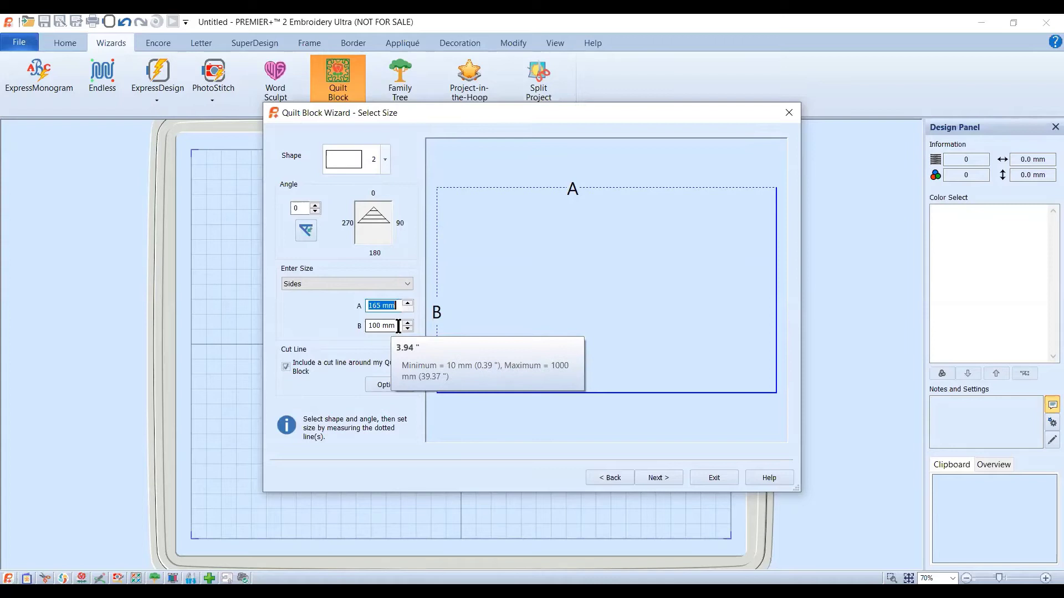
# - Set block side B to 114 mm
pyautogui.moveTo(399, 327); pyautogui.dragTo(361, 328)
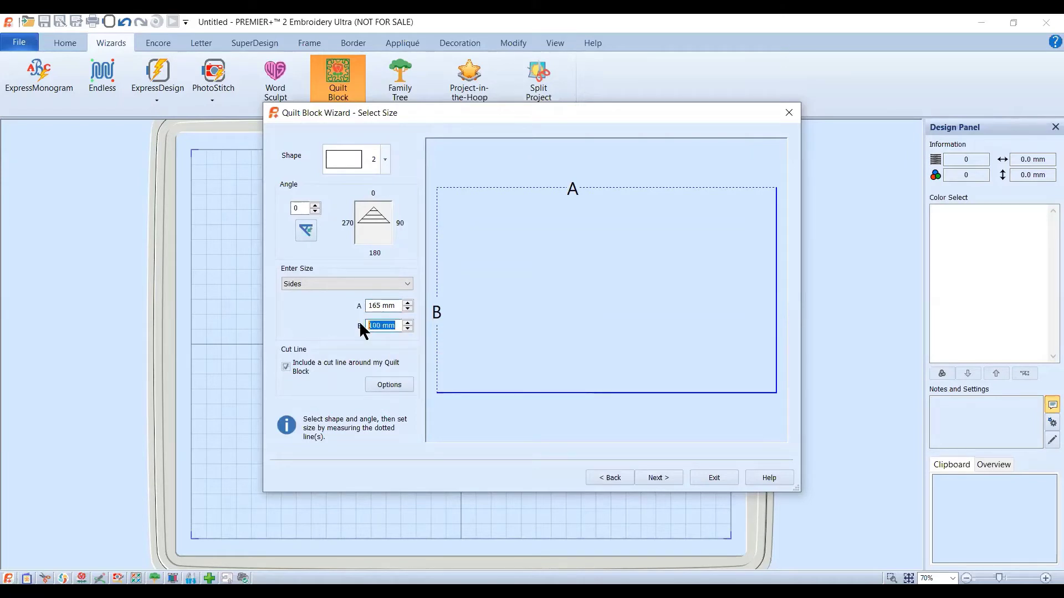
pyautogui.click(408, 324)
pyautogui.click(408, 323)
pyautogui.click(409, 323)
pyautogui.click(408, 324)
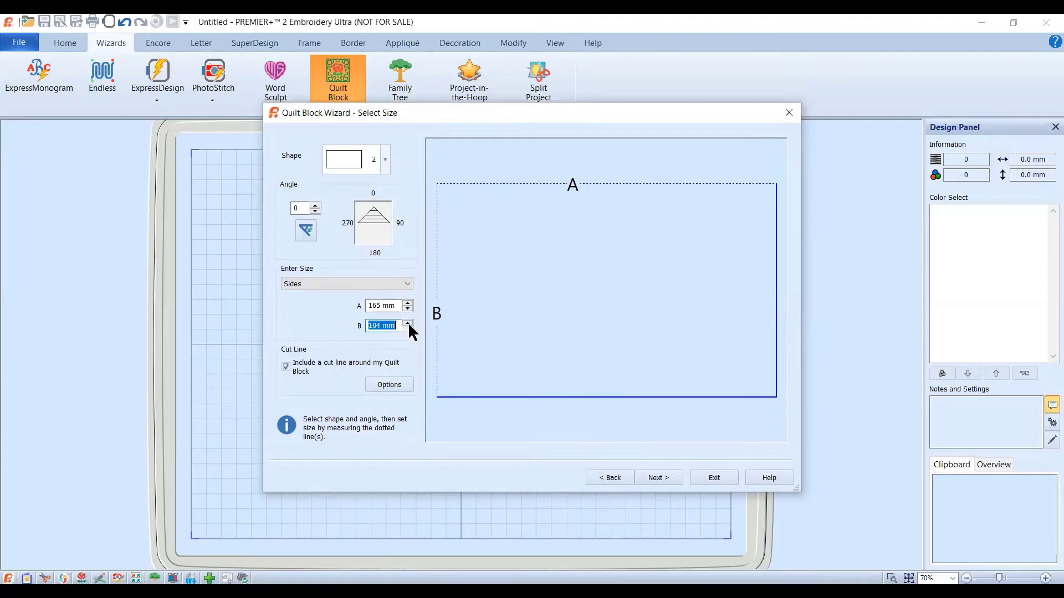
pyautogui.click(409, 323)
pyautogui.click(409, 323)
pyautogui.click(409, 323)
pyautogui.click(409, 323)
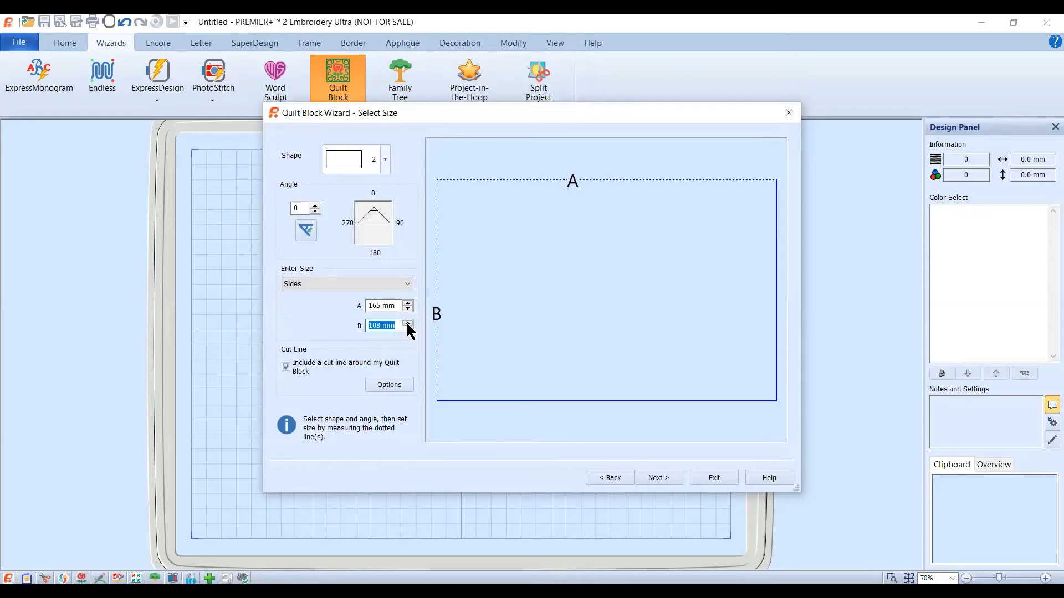
pyautogui.click(408, 323)
pyautogui.click(409, 323)
pyautogui.click(408, 323)
pyautogui.click(408, 323)
pyautogui.click(408, 323)
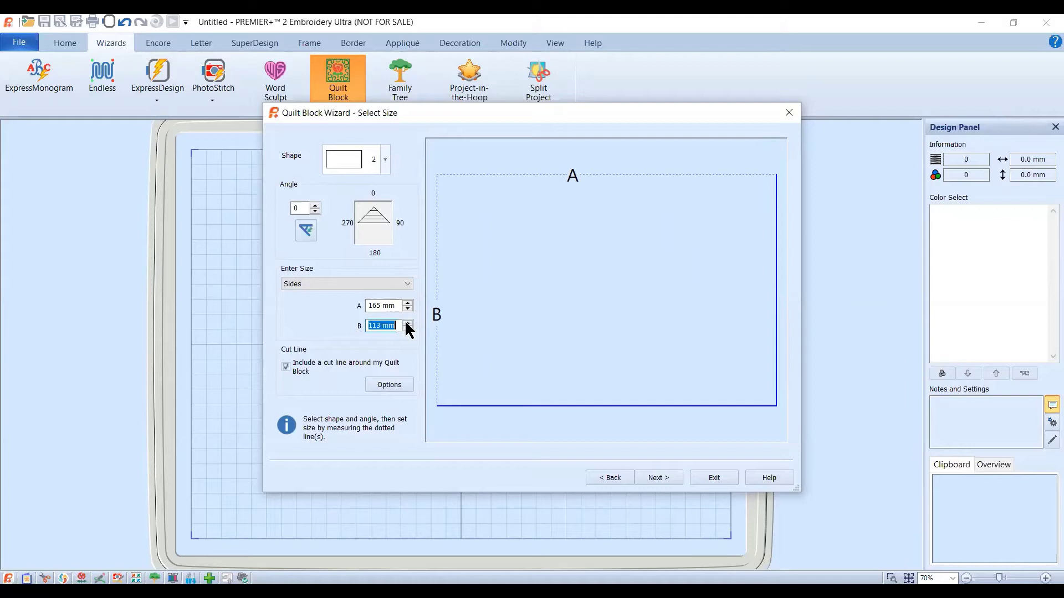
pyautogui.click(408, 323)
pyautogui.doubleClick(394, 326)
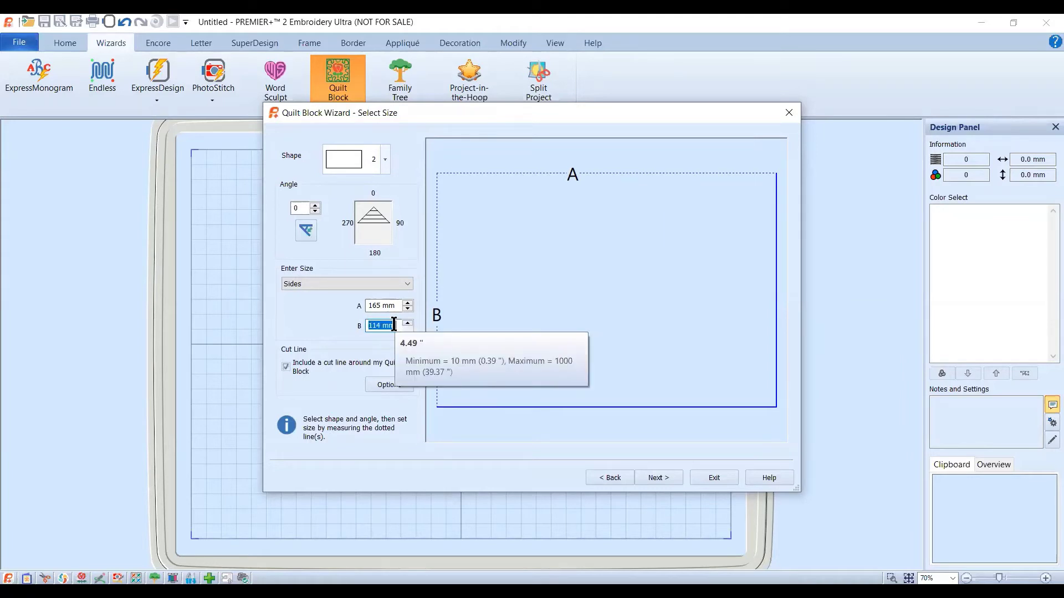
pyautogui.click(407, 322)
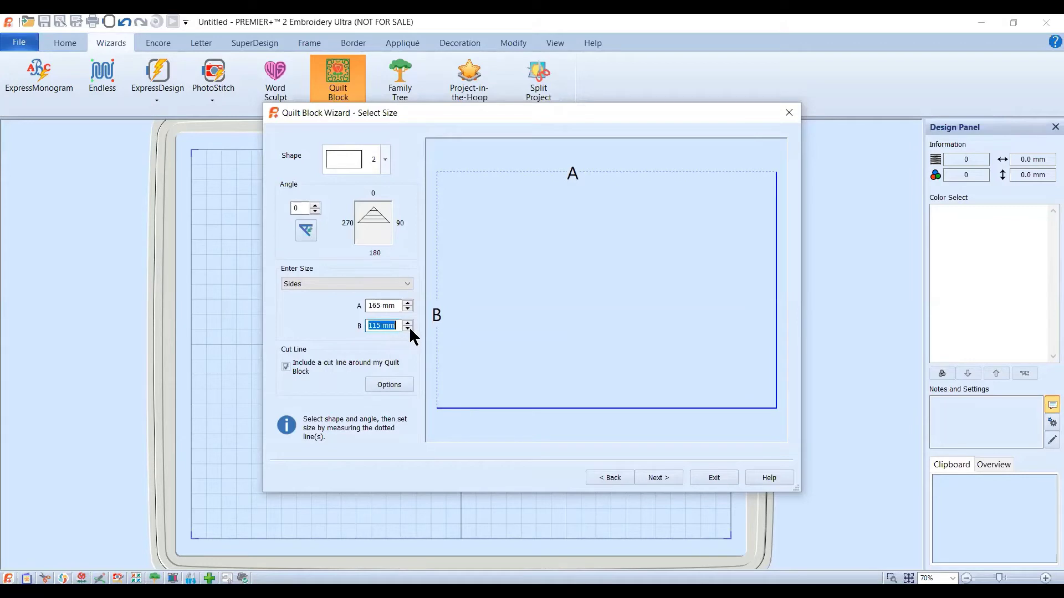
pyautogui.click(408, 329)
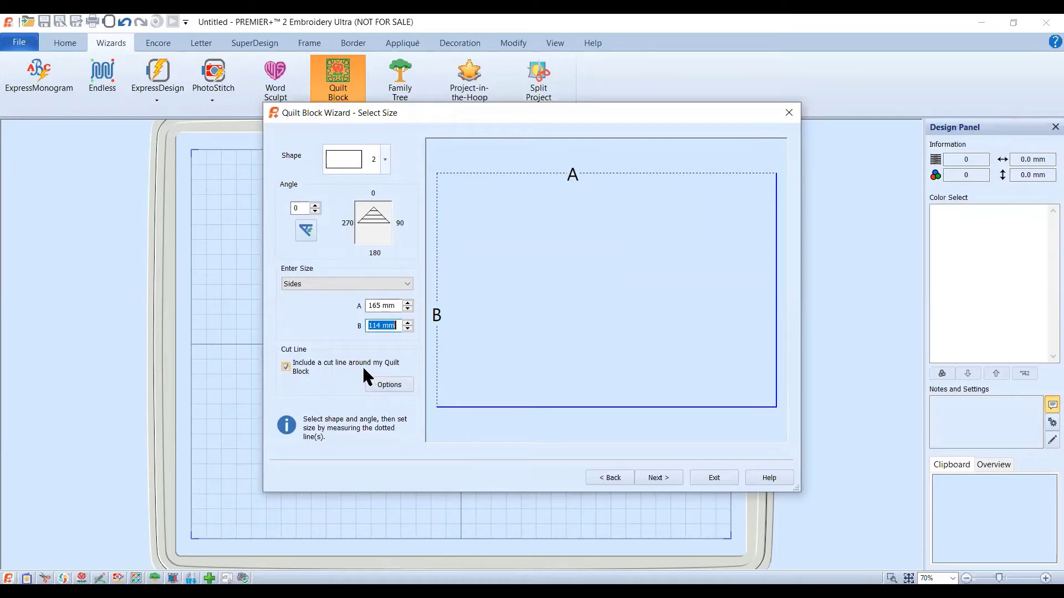
# - Lower the cut line margin to 6.4 mm in Cut Line Options and confirm
pyautogui.click(378, 383)
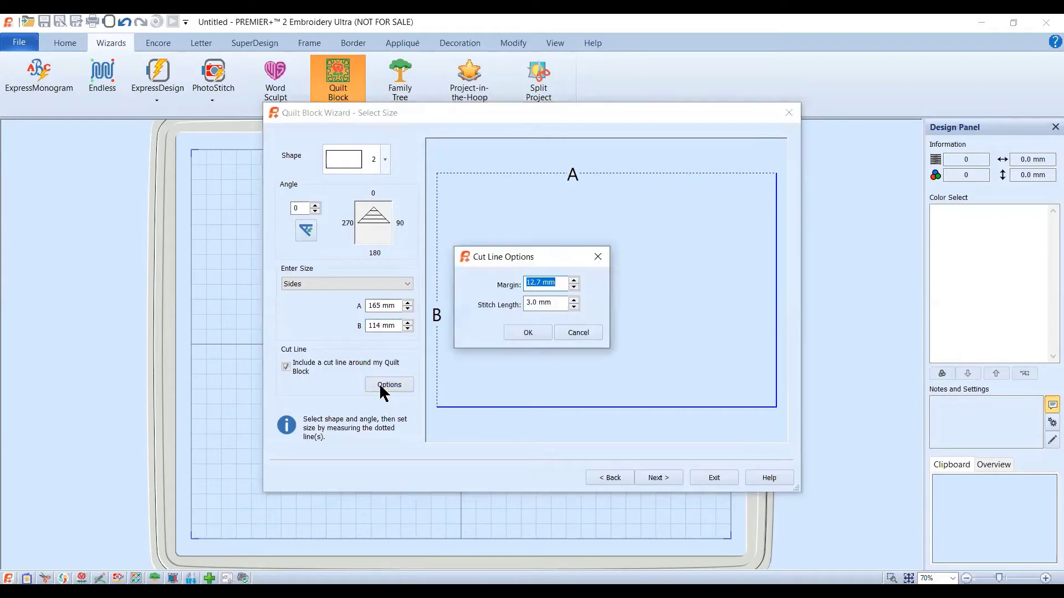
pyautogui.moveTo(537, 284)
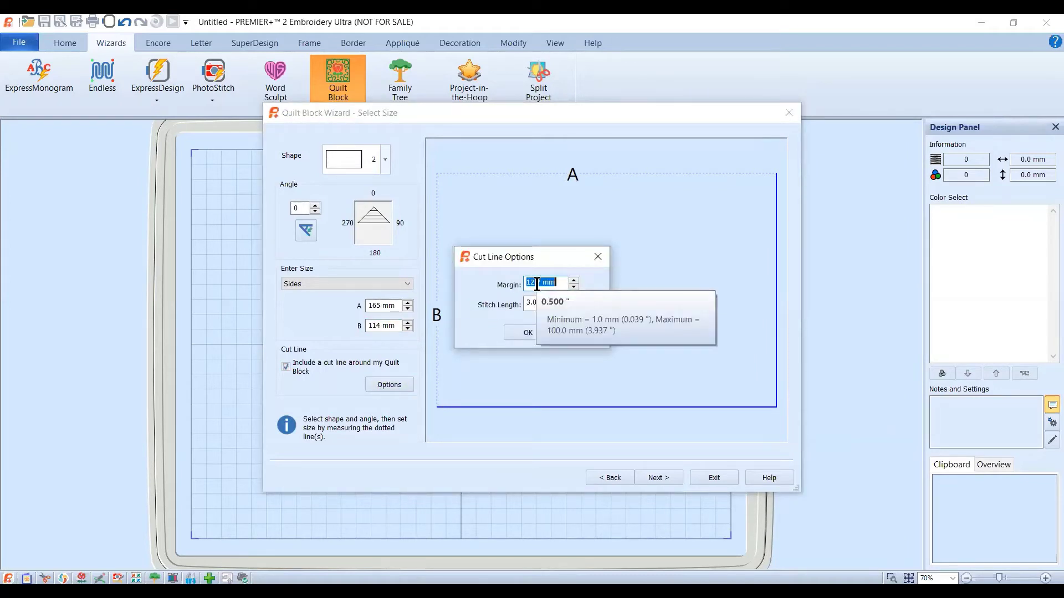
pyautogui.click(574, 286)
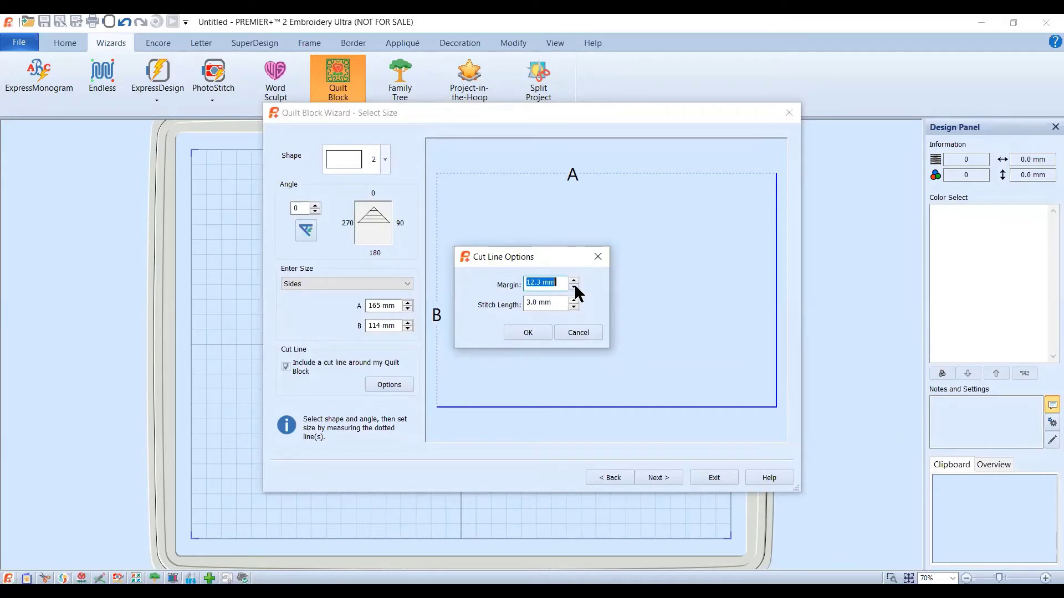
pyautogui.click(574, 286)
pyautogui.click(574, 281)
pyautogui.click(535, 334)
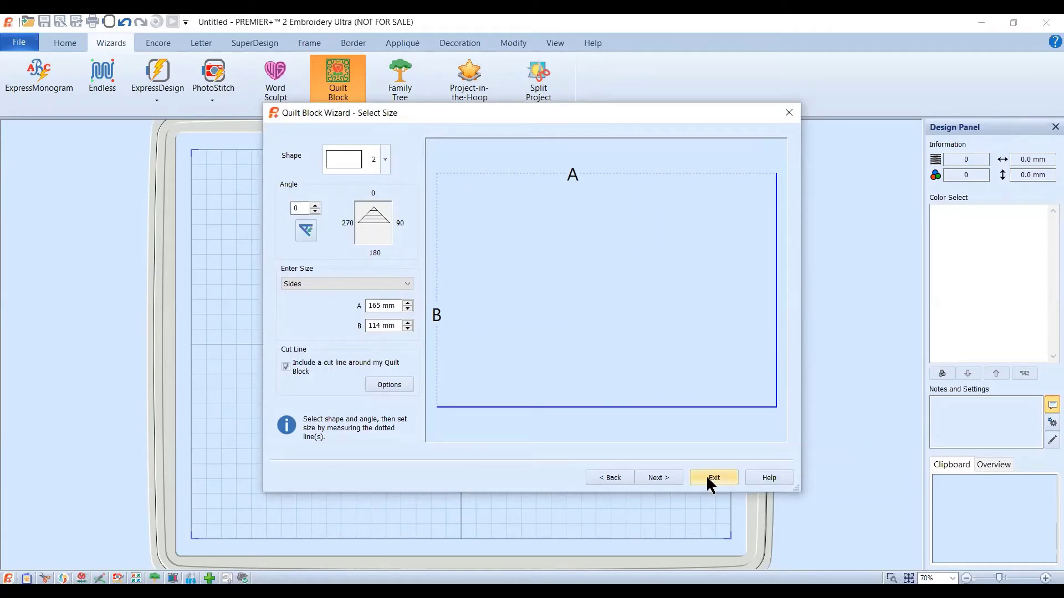
# - Load the KD808_5x7_StrikeAPose_LoveNotes camera design from Downloads into the block
pyautogui.click(668, 480)
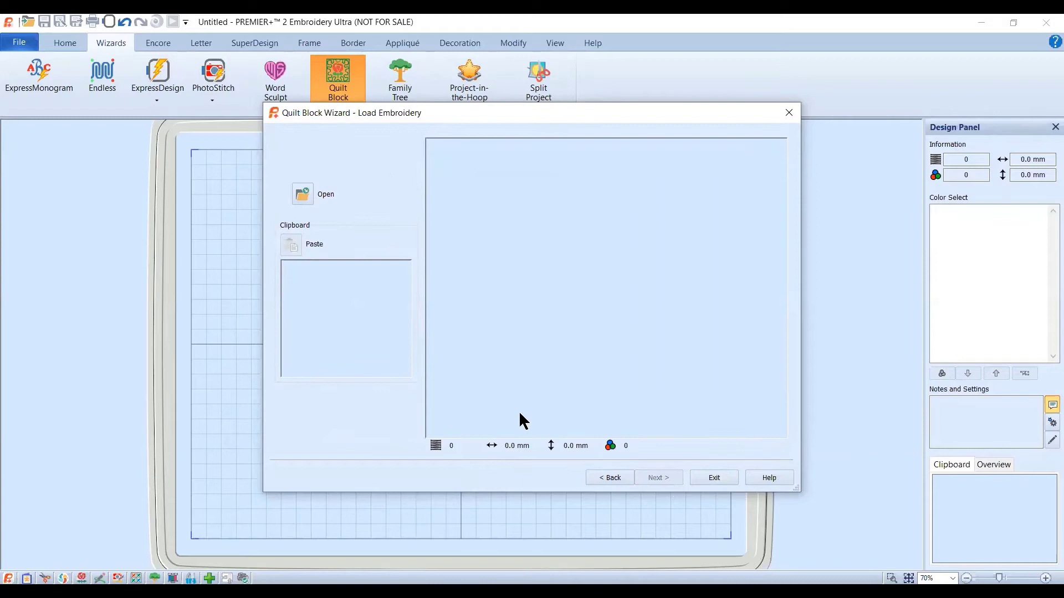
pyautogui.click(305, 194)
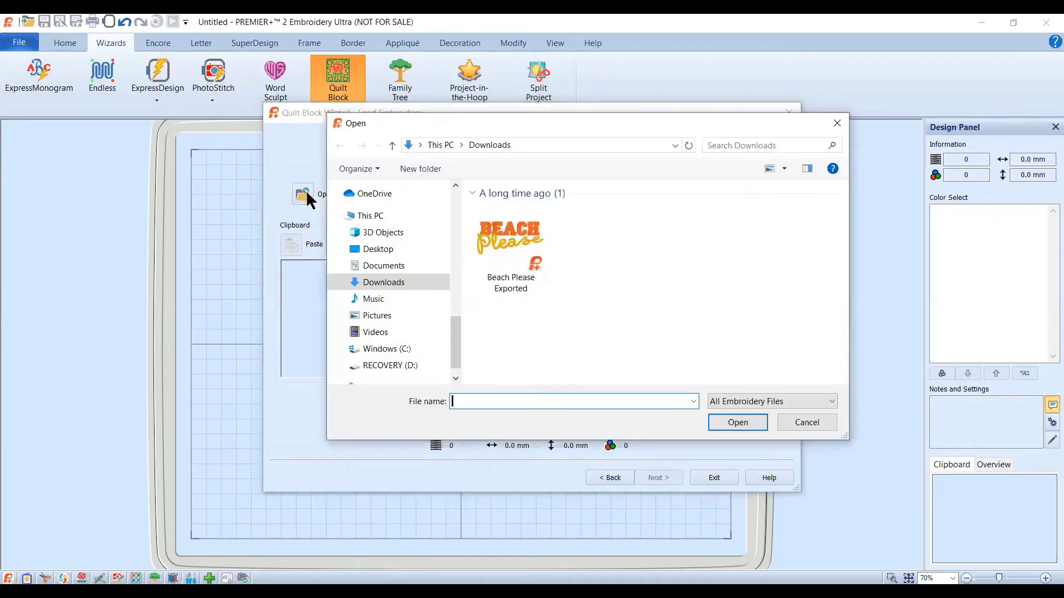
pyautogui.click(526, 243)
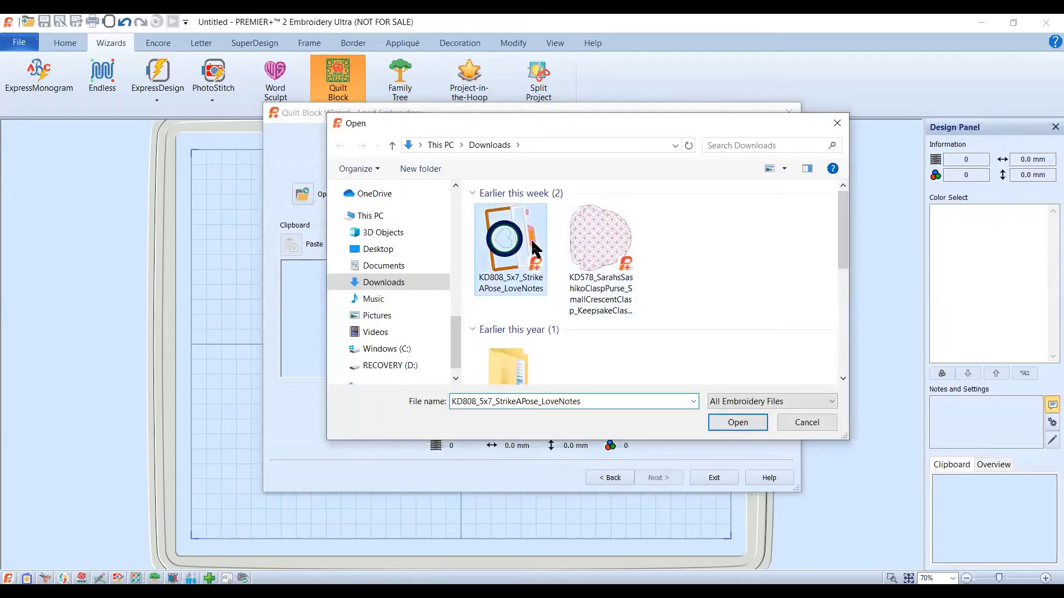
pyautogui.click(741, 425)
pyautogui.click(656, 478)
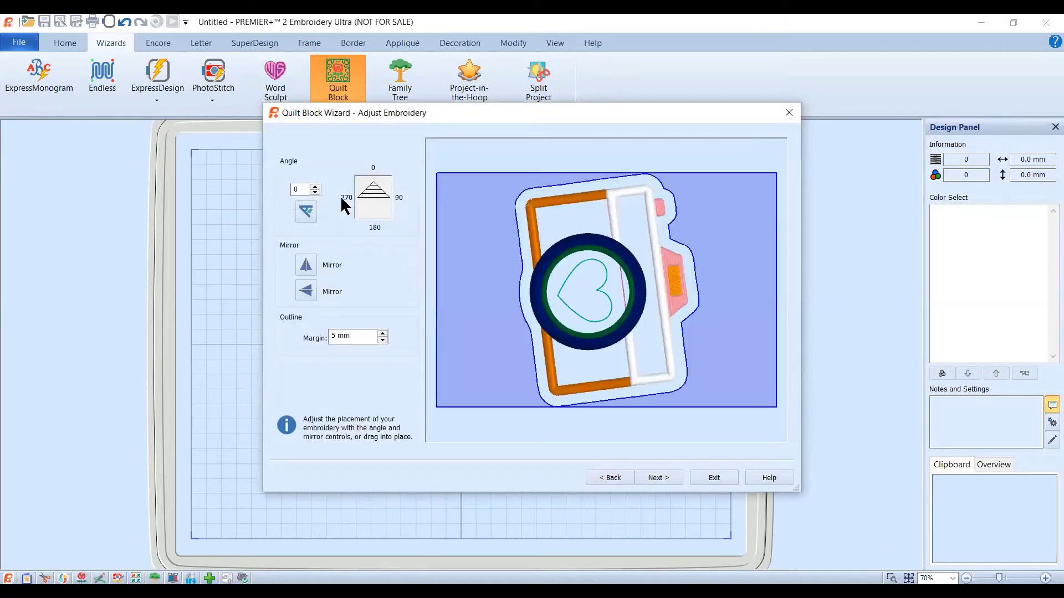
# - Rotate the camera to 270° and try outline margins 0–5 mm, ending at 5 mm
pyautogui.moveTo(306, 189); pyautogui.dragTo(290, 190)
pyautogui.write('270')
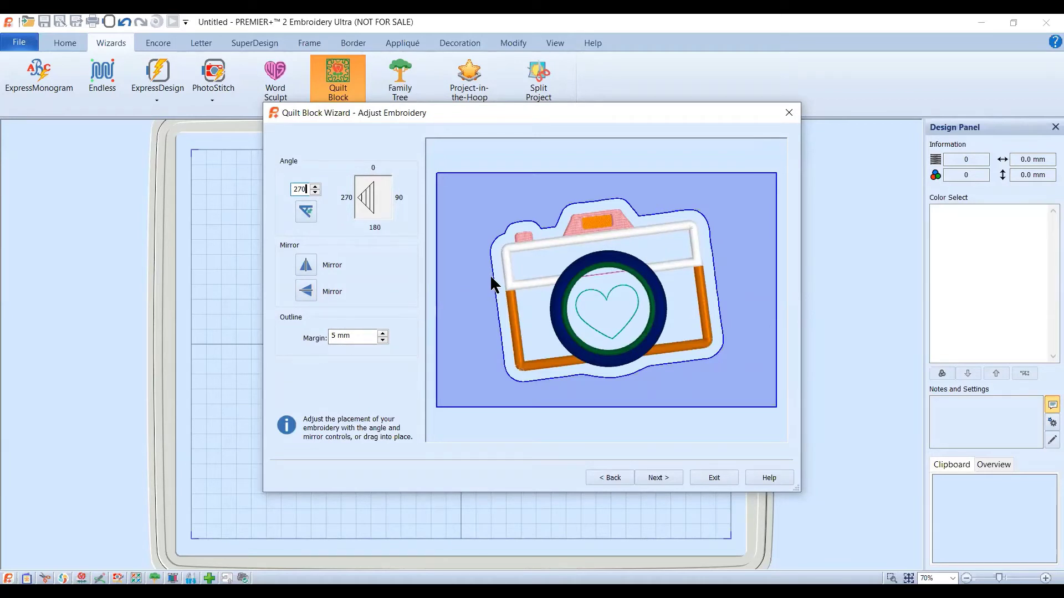
pyautogui.click(387, 341)
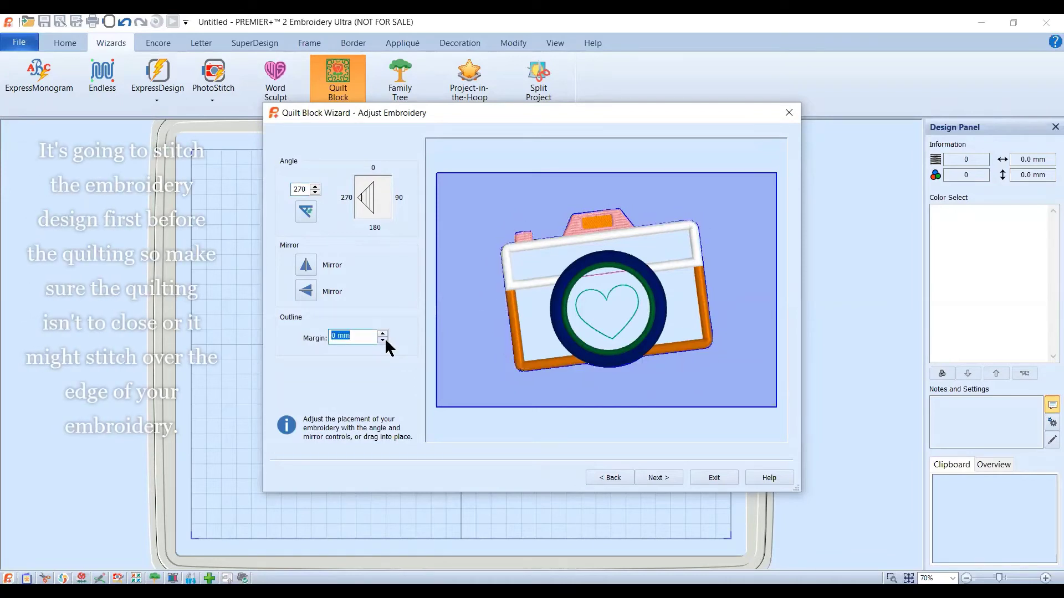
pyautogui.click(382, 334)
pyautogui.click(382, 334)
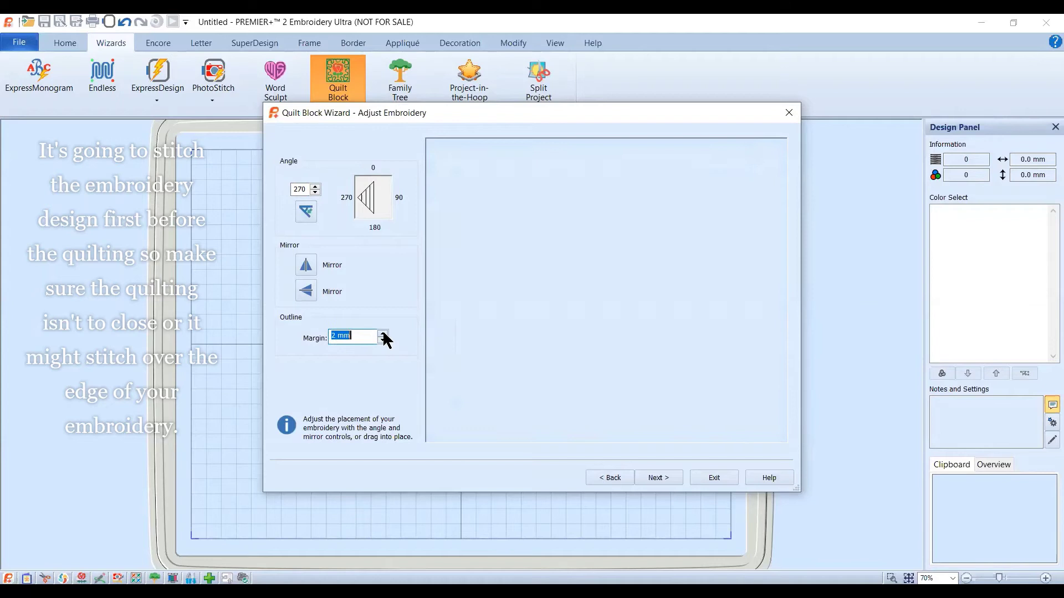
pyautogui.click(382, 334)
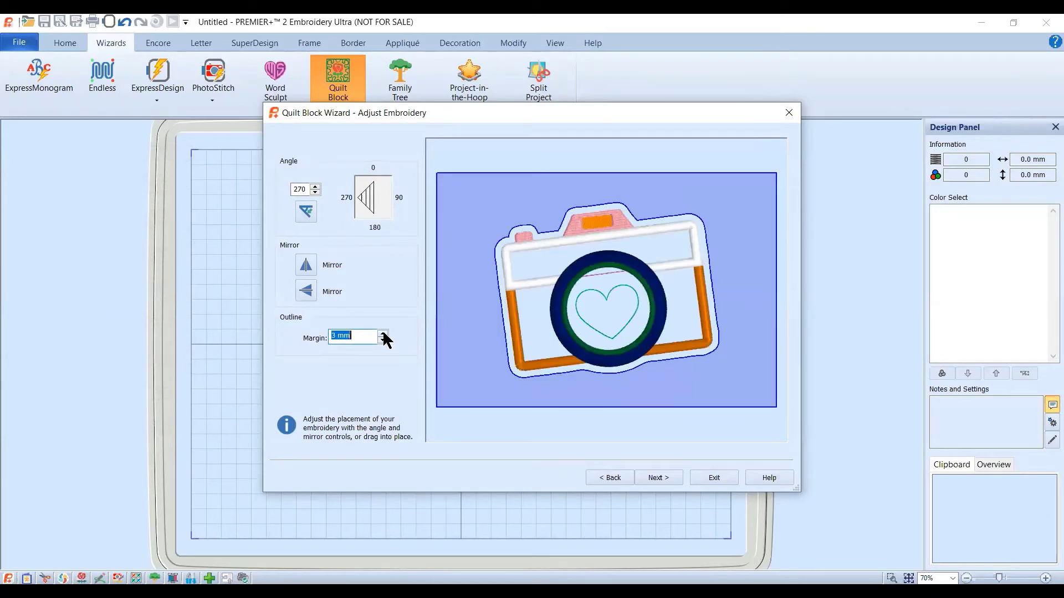
pyautogui.click(382, 334)
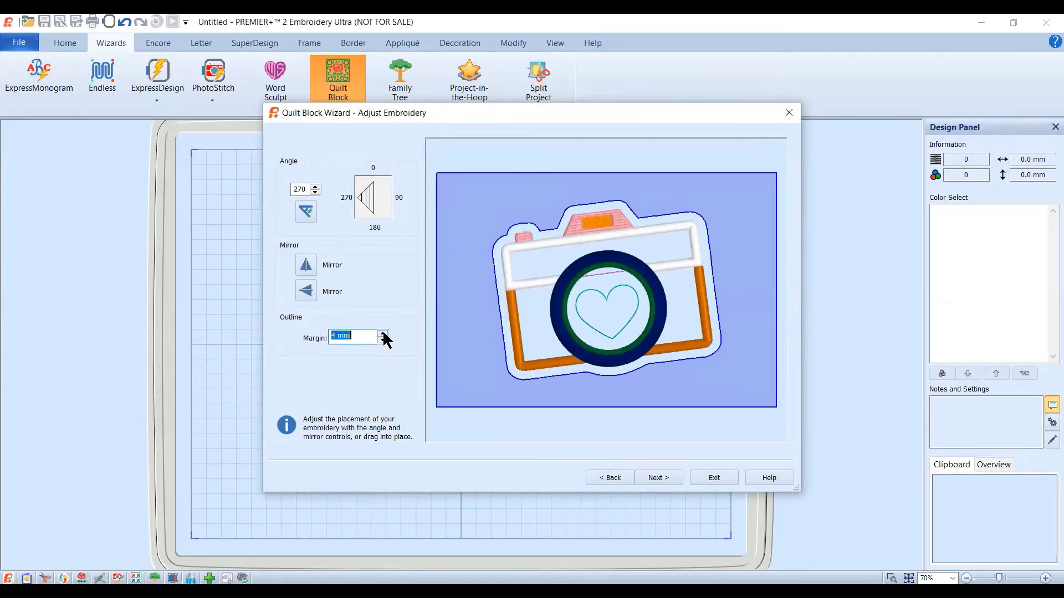
pyautogui.click(383, 334)
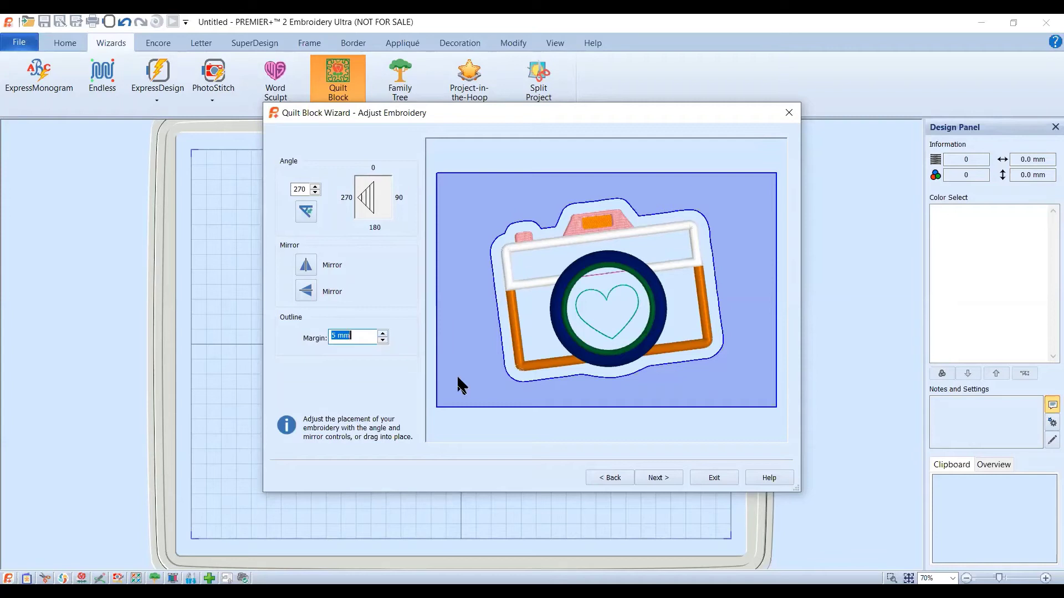
# - Preview channel, crosshatch, motif, echo, contour and shape fill backgrounds around the camera
pyautogui.click(666, 480)
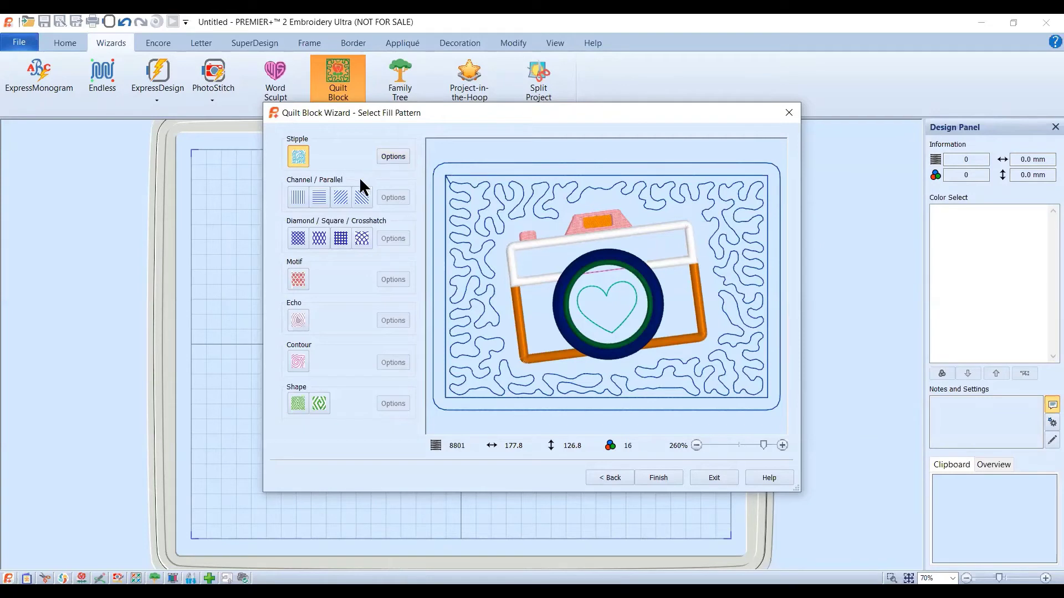
pyautogui.click(298, 196)
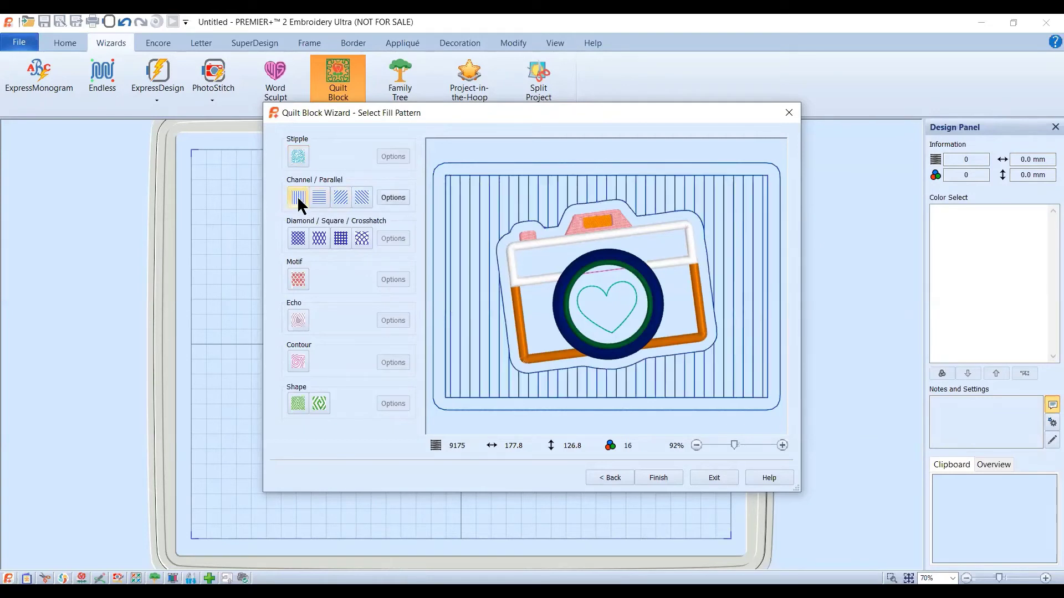
pyautogui.click(298, 237)
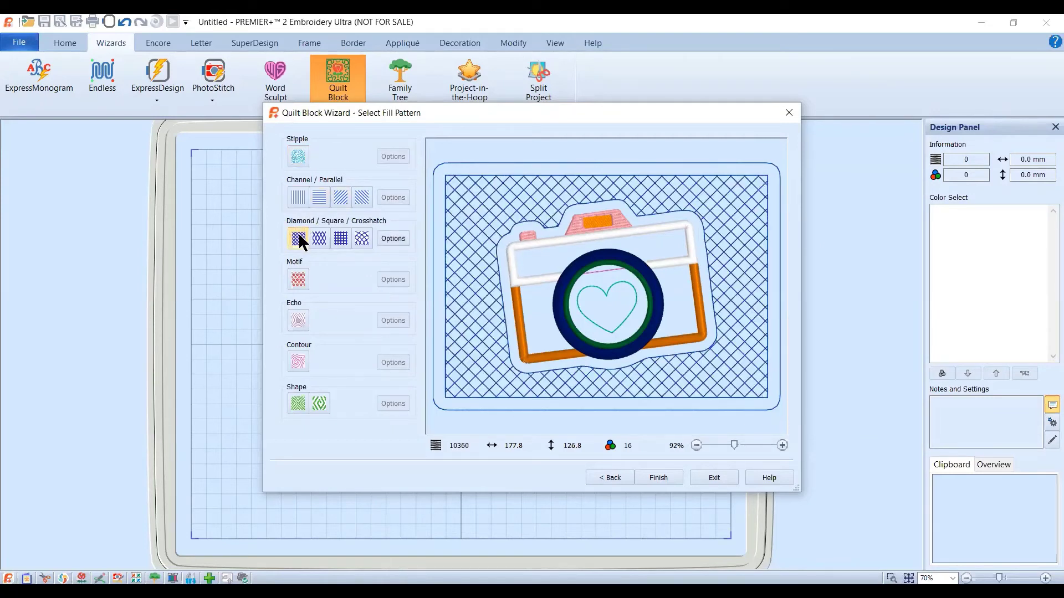
pyautogui.click(300, 279)
pyautogui.click(300, 314)
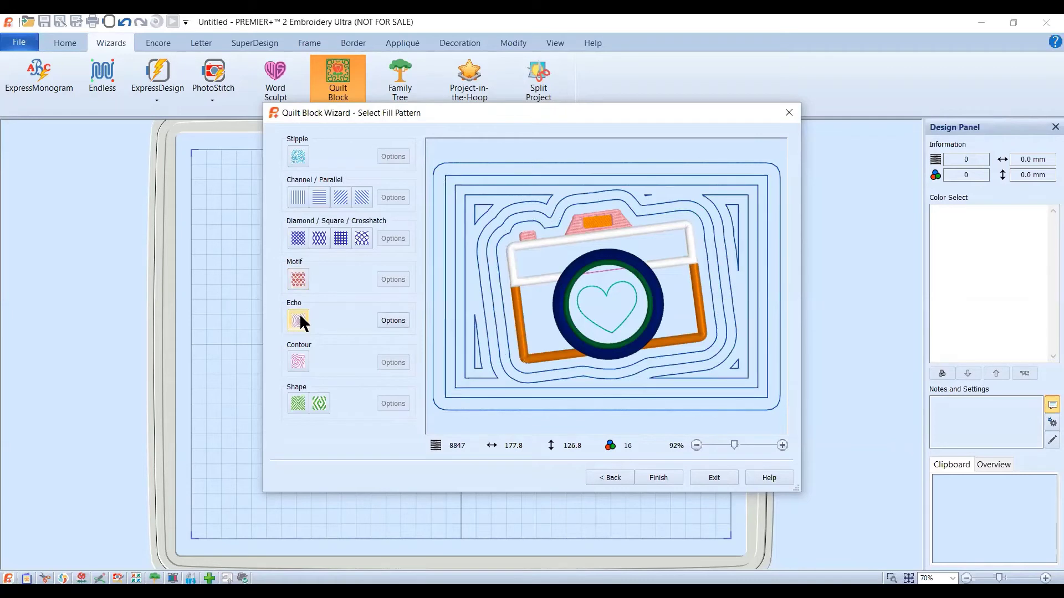
pyautogui.click(297, 354)
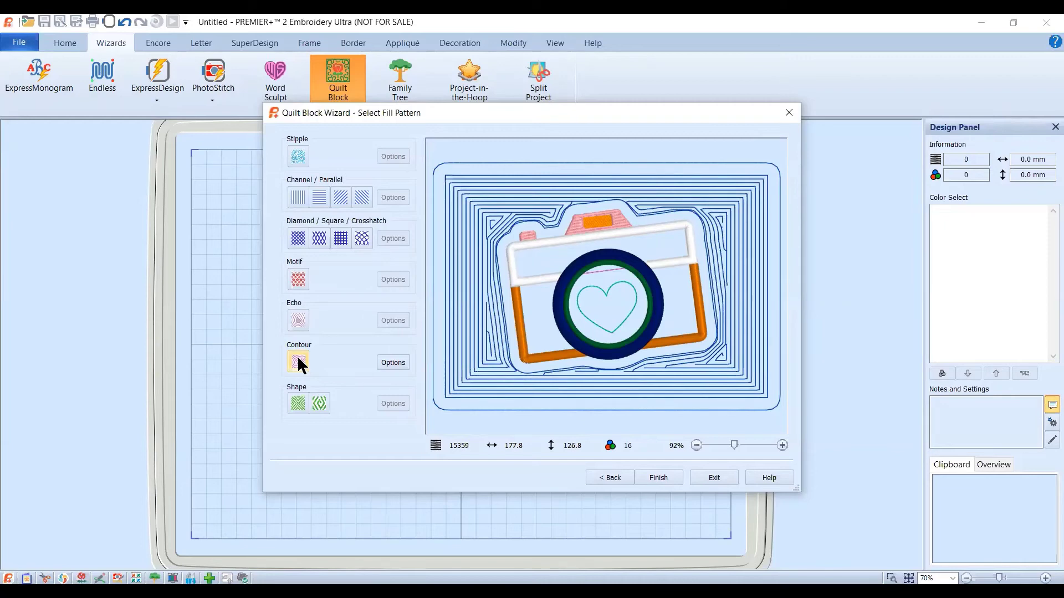
pyautogui.click(296, 404)
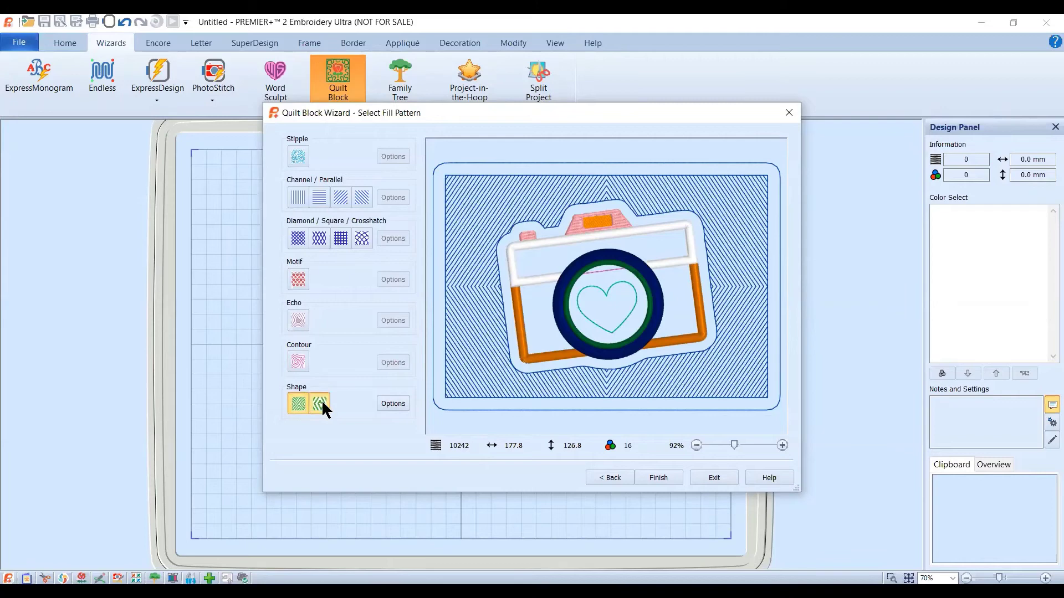
pyautogui.click(322, 404)
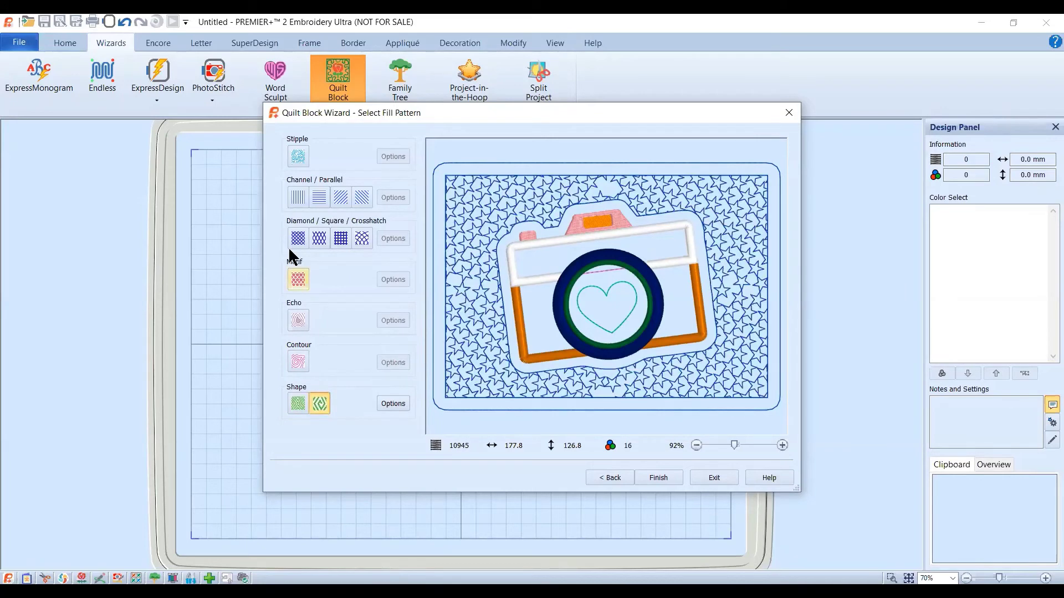
# - Switch back to Stipple, choose Curved style and reduce the gap to 3.8 mm
pyautogui.click(300, 158)
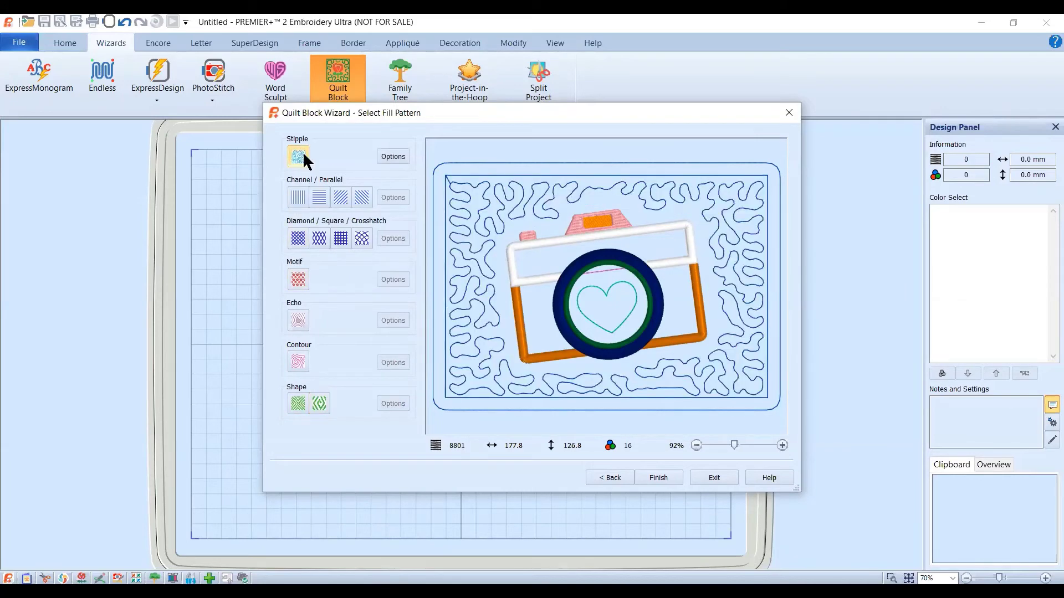
pyautogui.click(386, 156)
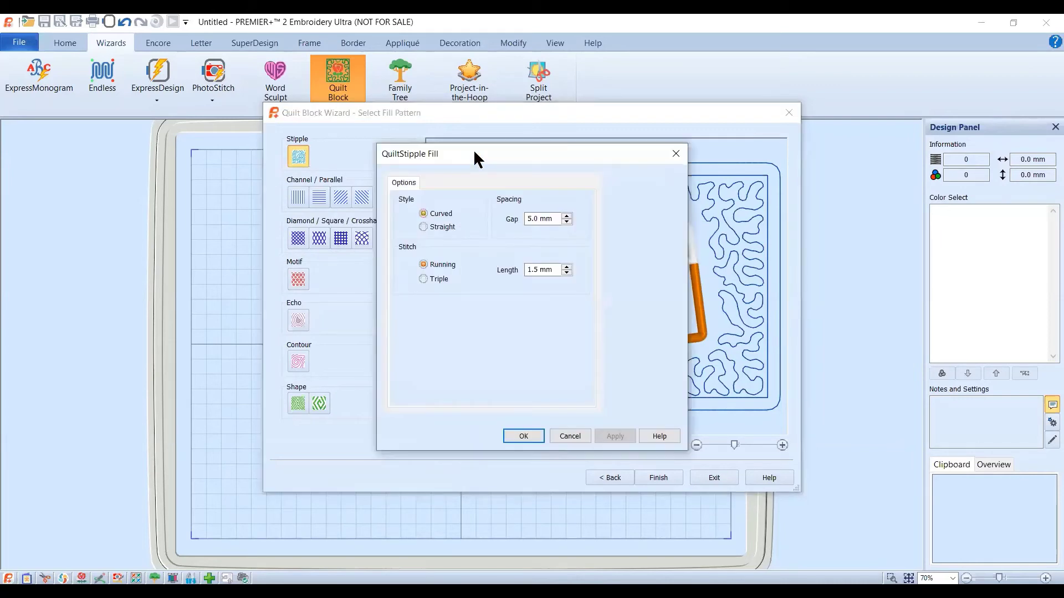
pyautogui.moveTo(415, 155); pyautogui.dragTo(187, 157)
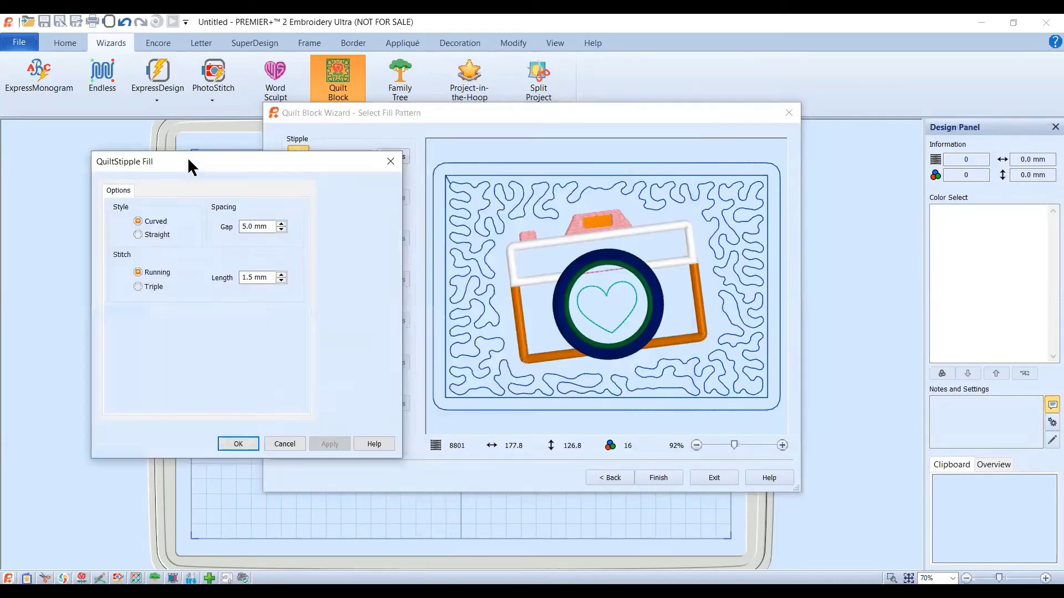
pyautogui.click(146, 221)
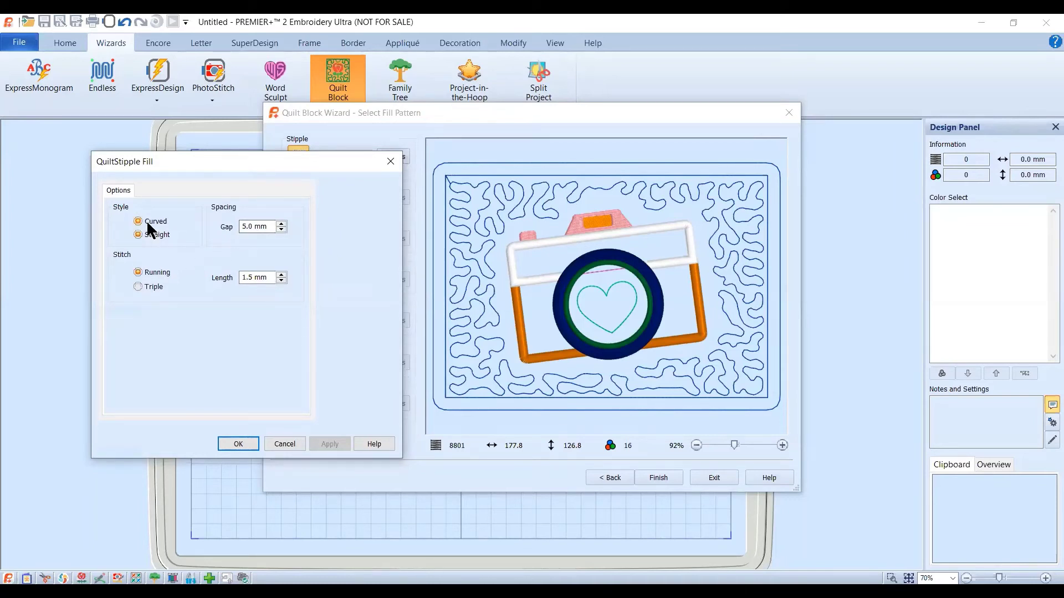
pyautogui.click(281, 229)
pyautogui.click(281, 229)
pyautogui.click(281, 229)
# - Set the stipple stitch length to 2.2 mm and apply
pyautogui.click(283, 275)
pyautogui.click(282, 275)
pyautogui.click(283, 274)
pyautogui.click(282, 274)
pyautogui.click(282, 274)
pyautogui.click(283, 274)
pyautogui.click(282, 280)
pyautogui.click(282, 280)
pyautogui.click(282, 280)
pyautogui.click(239, 443)
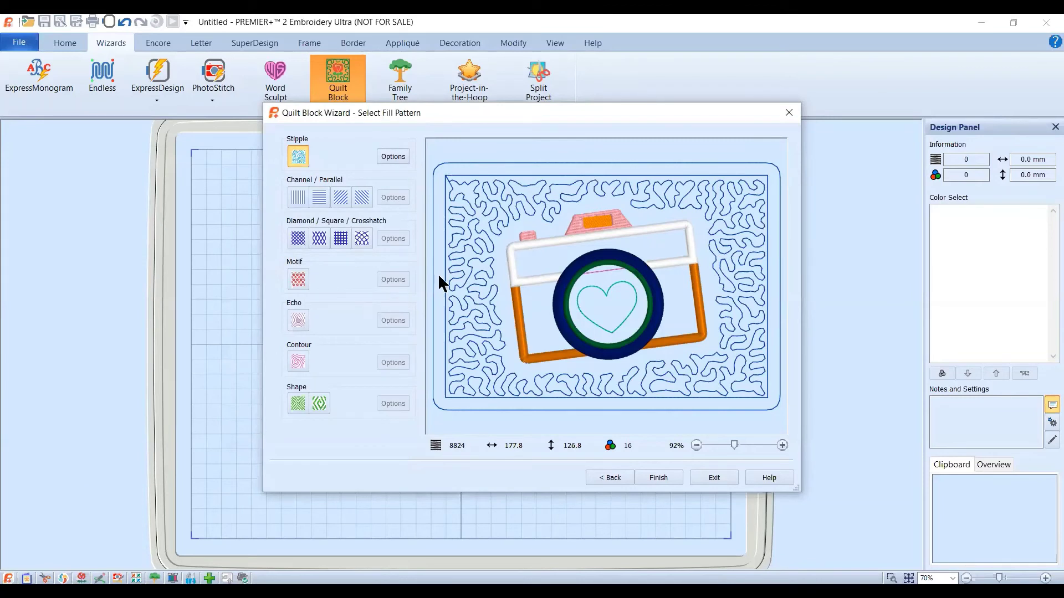
# - Try stipple gaps of 20 mm and then 5.0 mm
pyautogui.click(394, 158)
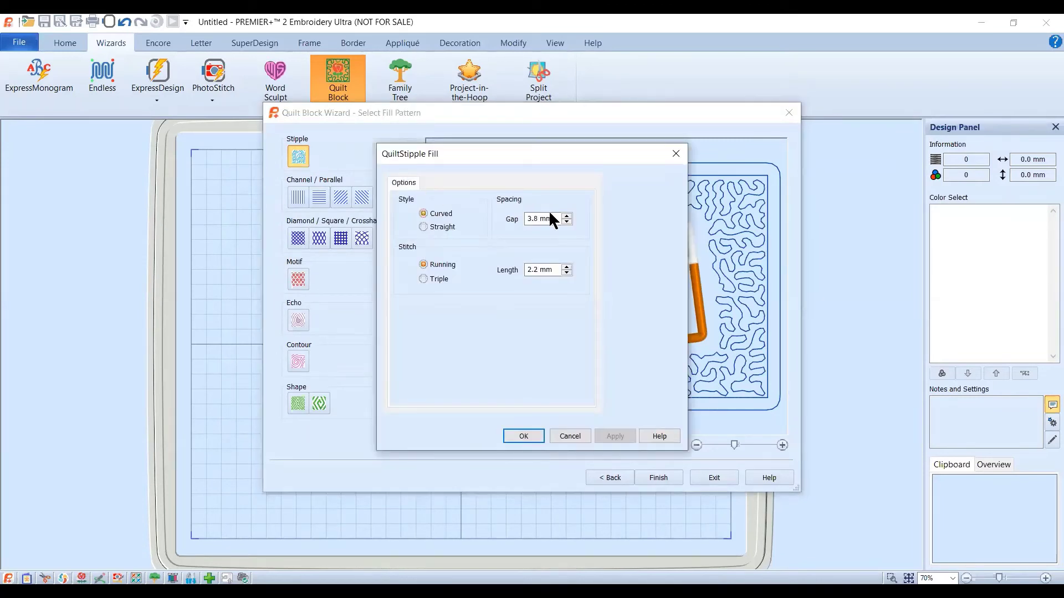
pyautogui.moveTo(553, 218); pyautogui.dragTo(520, 217)
pyautogui.write('20')
pyautogui.click(524, 436)
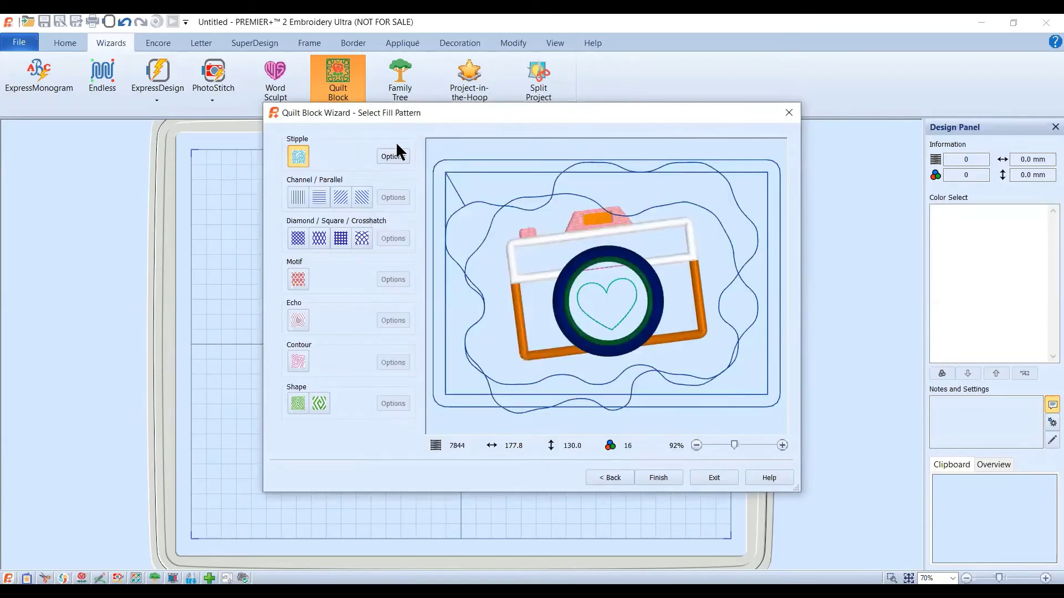
pyautogui.click(392, 158)
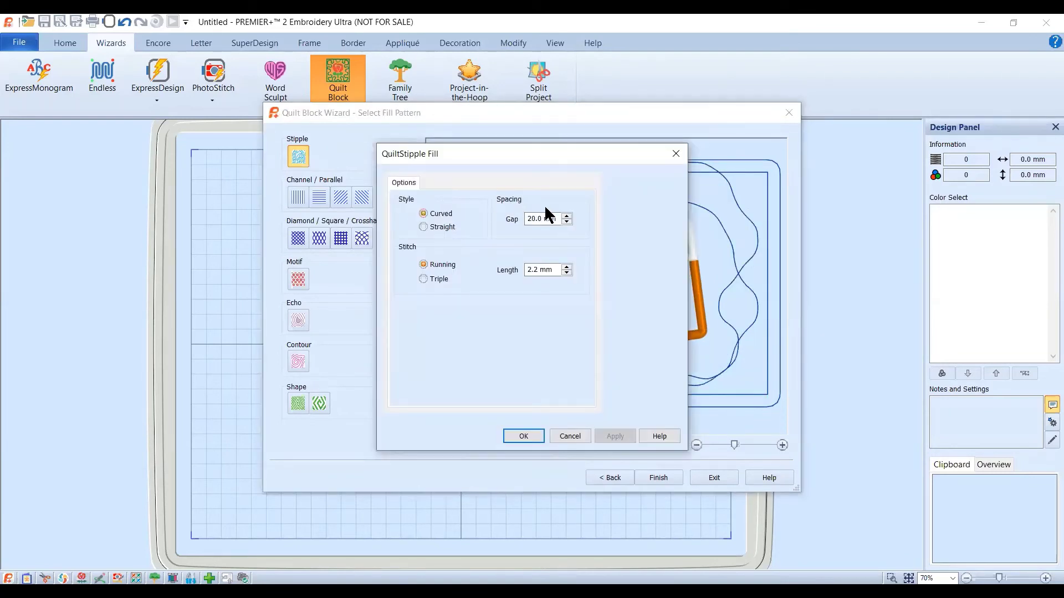
pyautogui.moveTo(559, 220); pyautogui.dragTo(515, 226)
pyautogui.write('5')
pyautogui.click(526, 436)
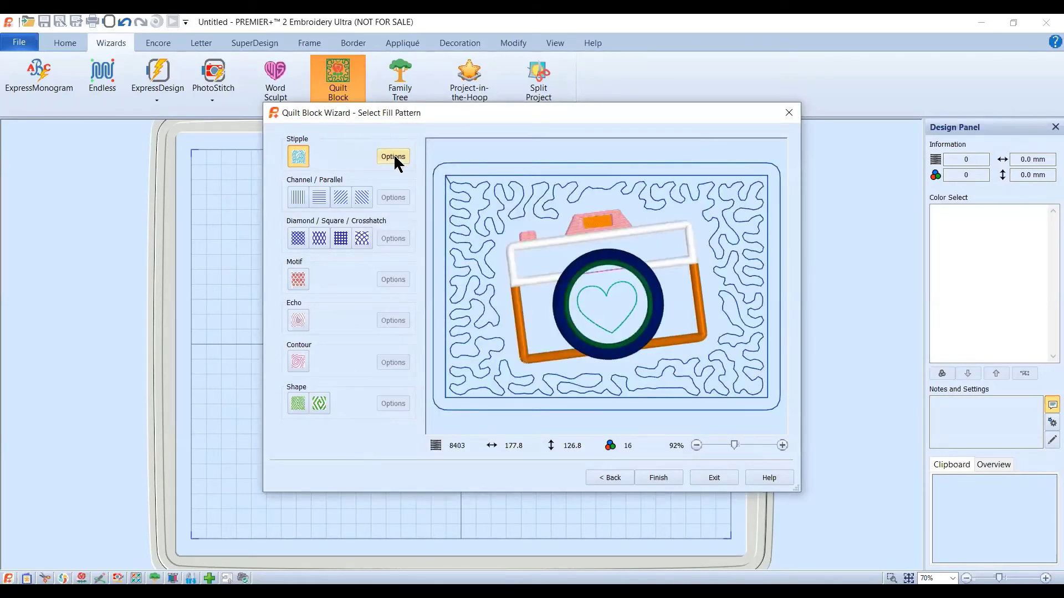
# - Set the stipple gap to 2.0 mm and apply
pyautogui.click(394, 157)
pyautogui.click(523, 219)
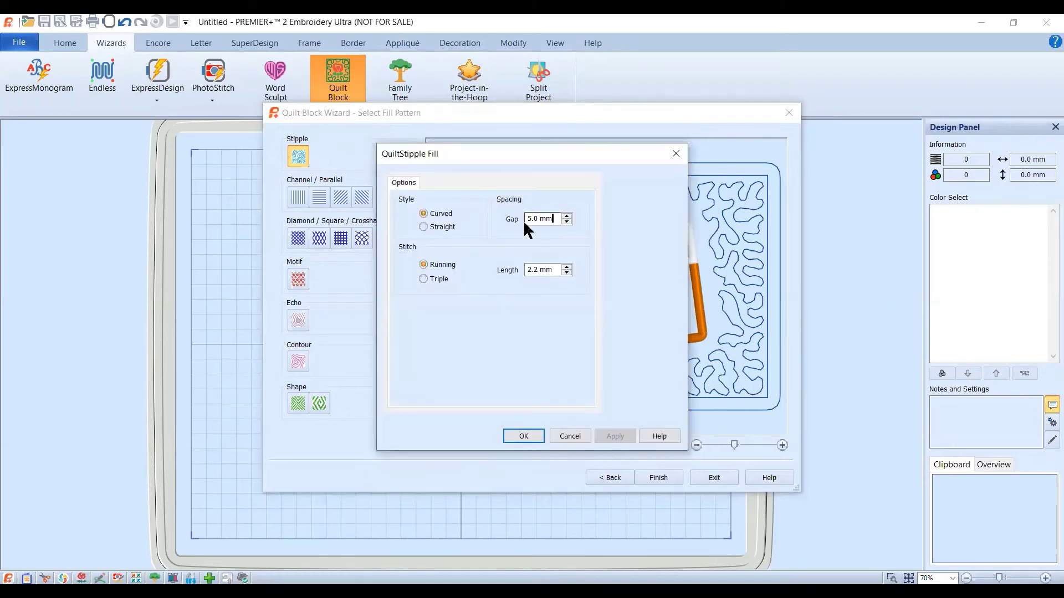
pyautogui.press('BackSpace')
pyautogui.press('BackSpace')
pyautogui.press('BackSpace')
pyautogui.press('BackSpace')
pyautogui.press('BackSpace')
pyautogui.press('BackSpace')
pyautogui.write('2')
pyautogui.click(525, 436)
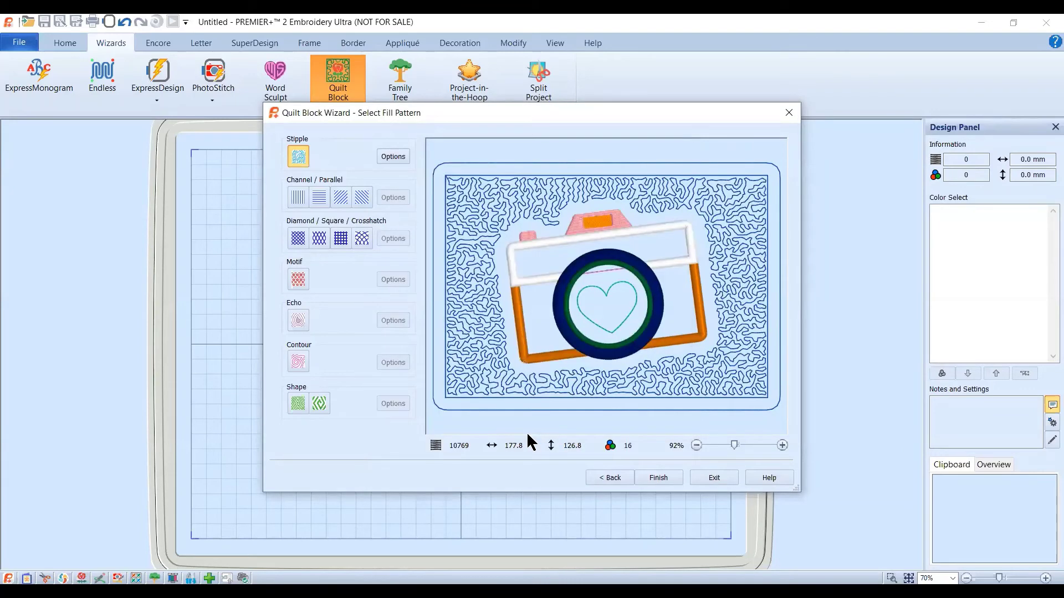
# - Finish the quilt block and try the 150mm x 150mm square hoop
pyautogui.click(652, 477)
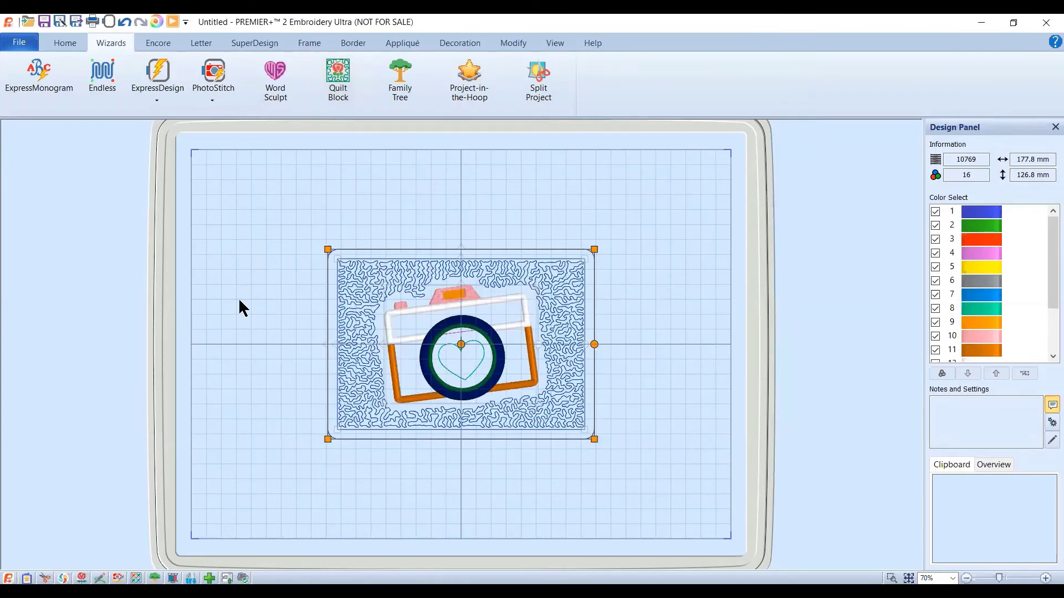
pyautogui.click(109, 22)
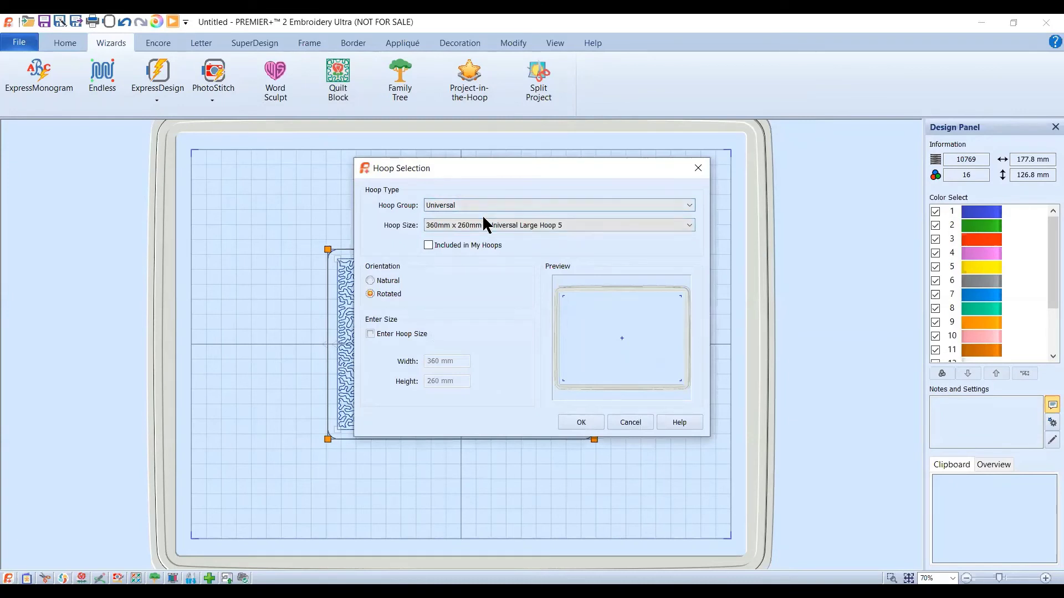
pyautogui.click(484, 225)
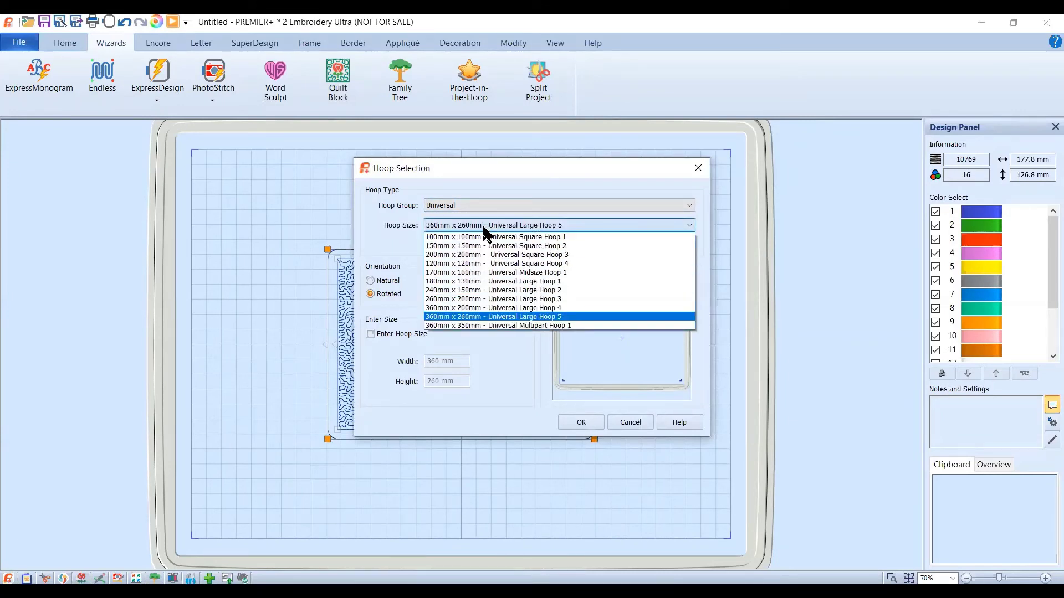
pyautogui.click(474, 245)
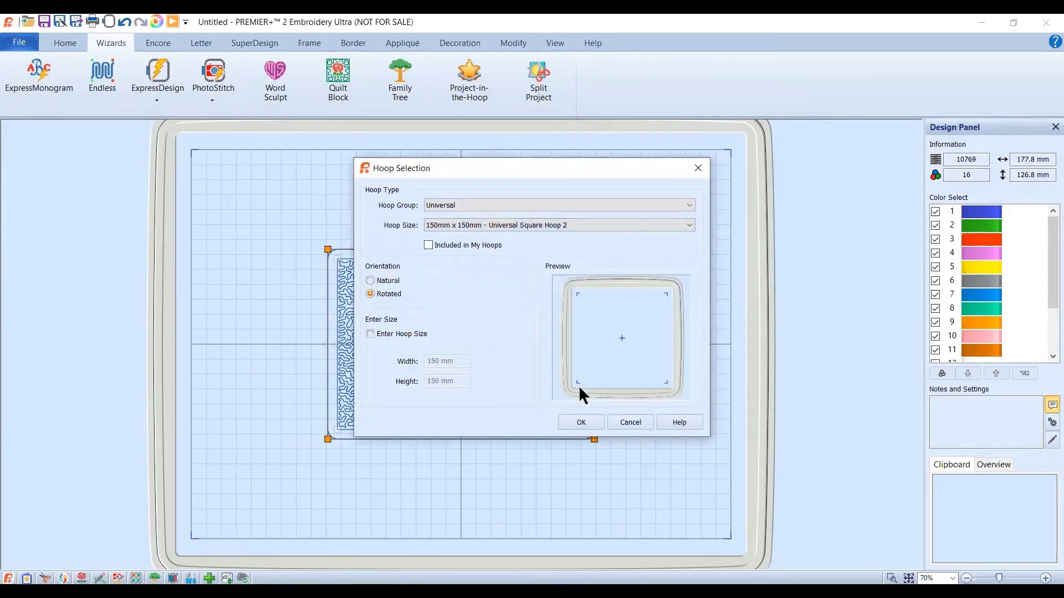
pyautogui.click(571, 418)
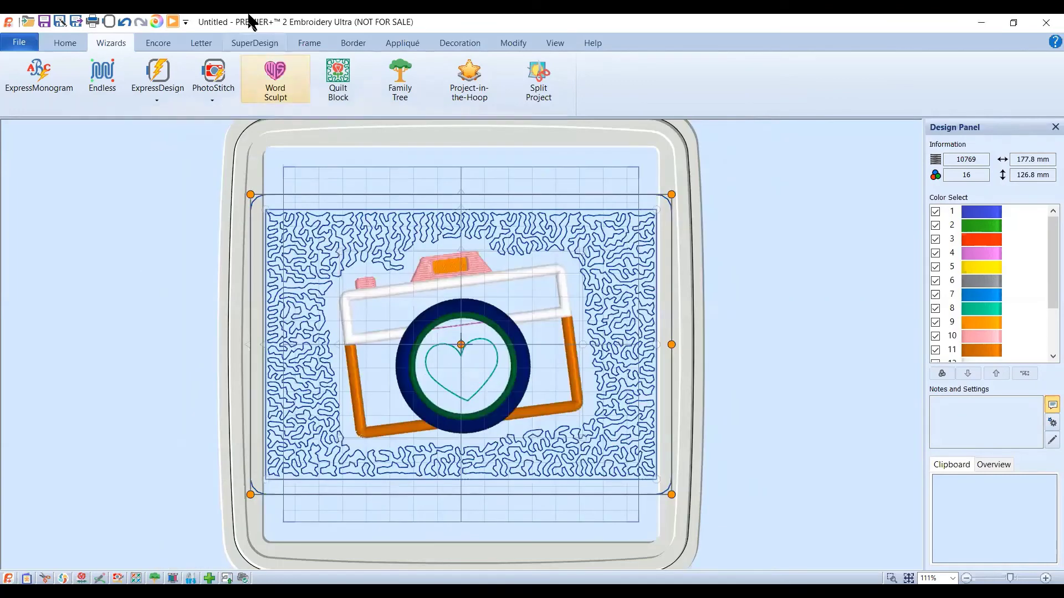
# - Switch the hoop to 240mm x 150mm Universal Large Hoop 2
pyautogui.click(110, 22)
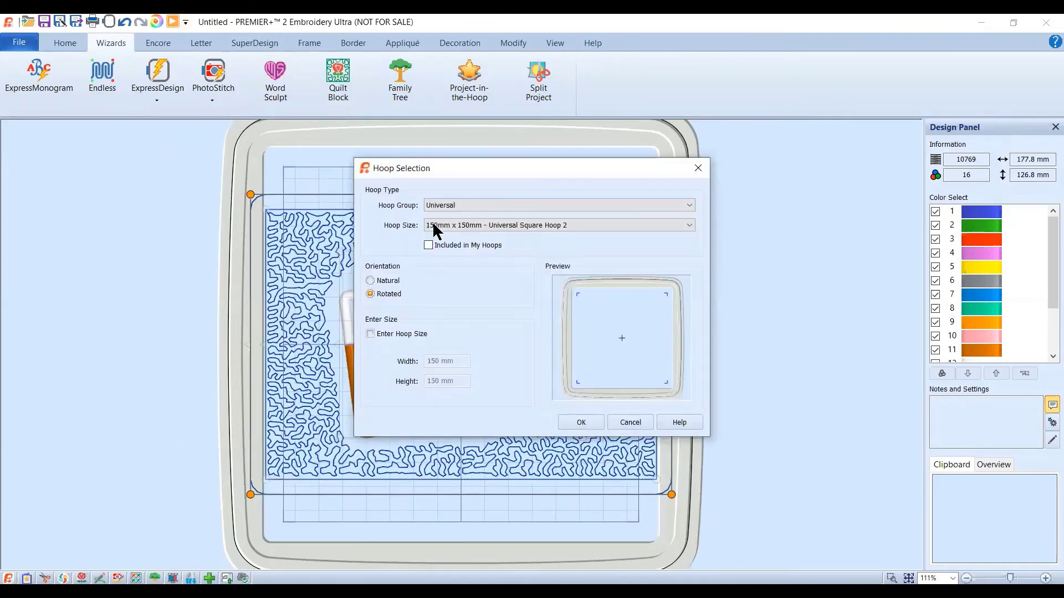
pyautogui.click(475, 225)
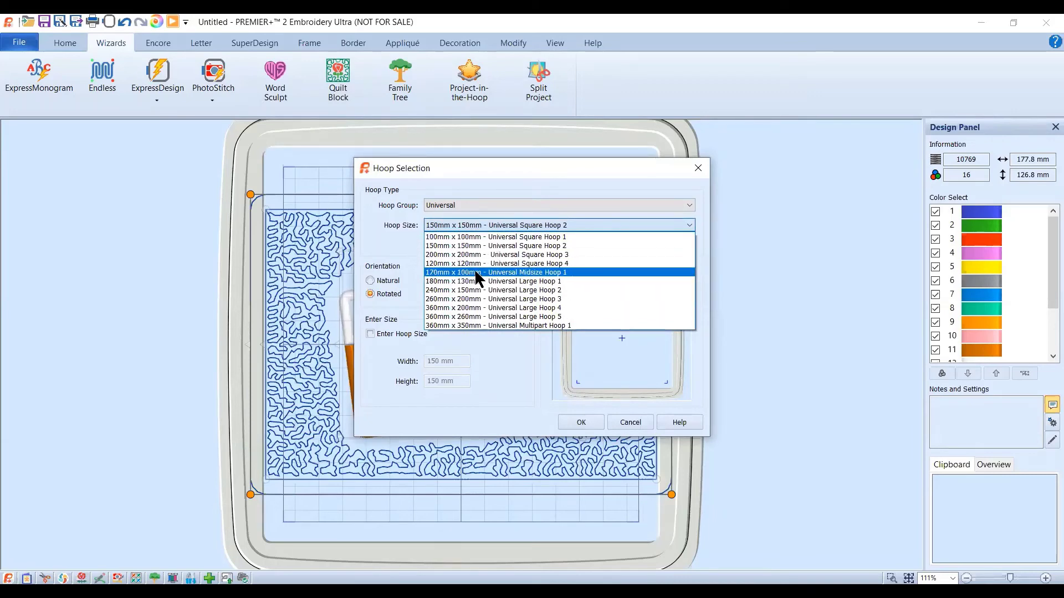
pyautogui.click(474, 290)
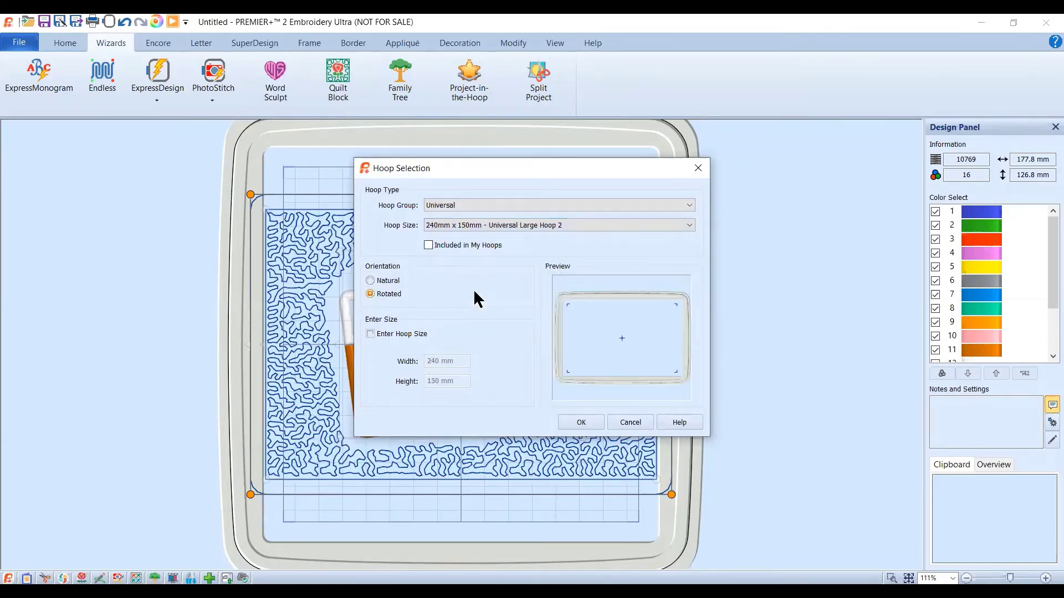
pyautogui.click(598, 425)
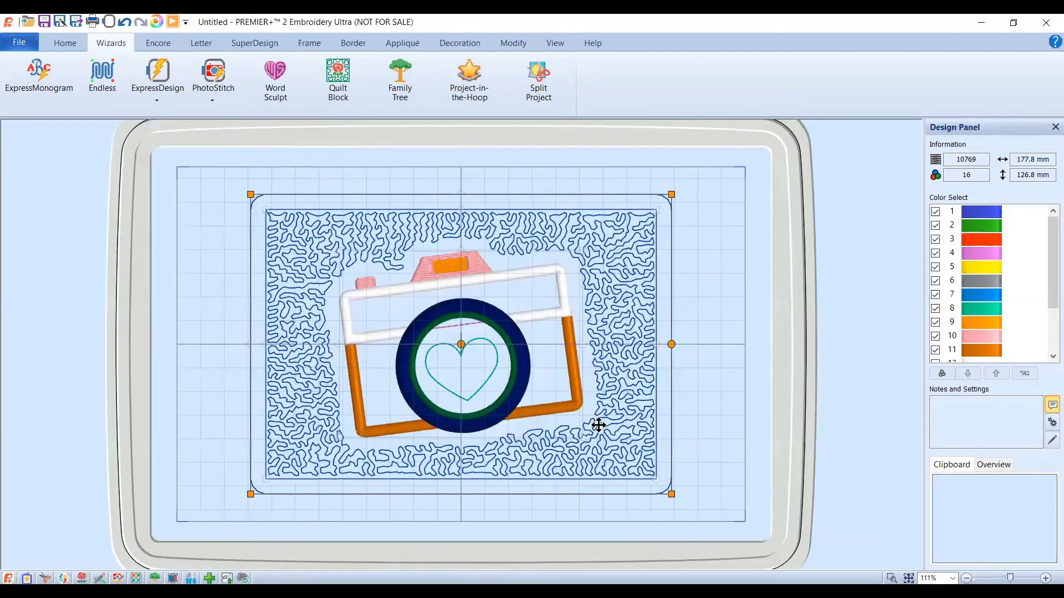
pyautogui.click(76, 47)
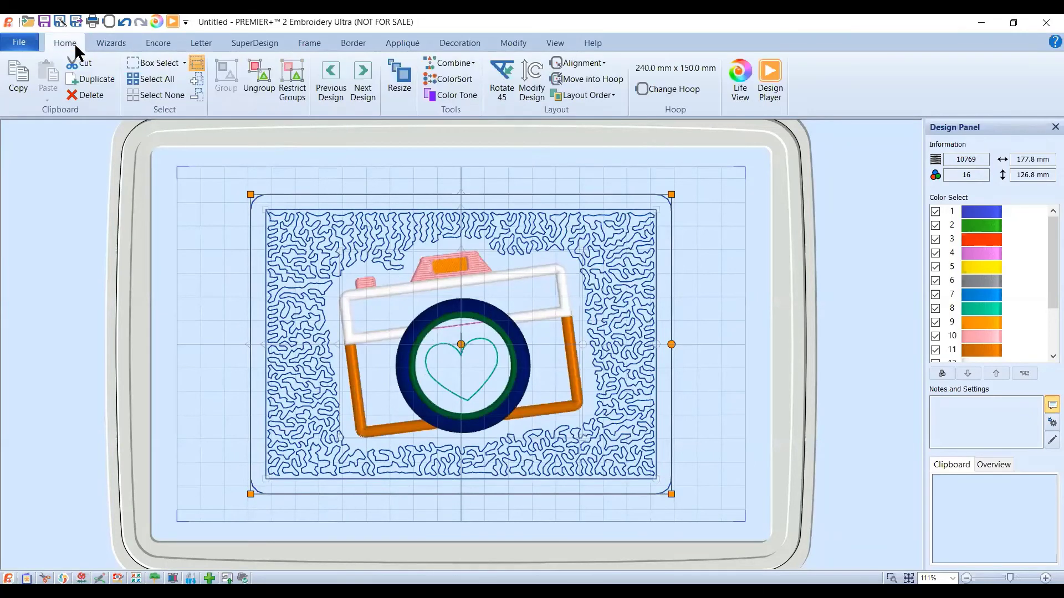
pyautogui.click(764, 89)
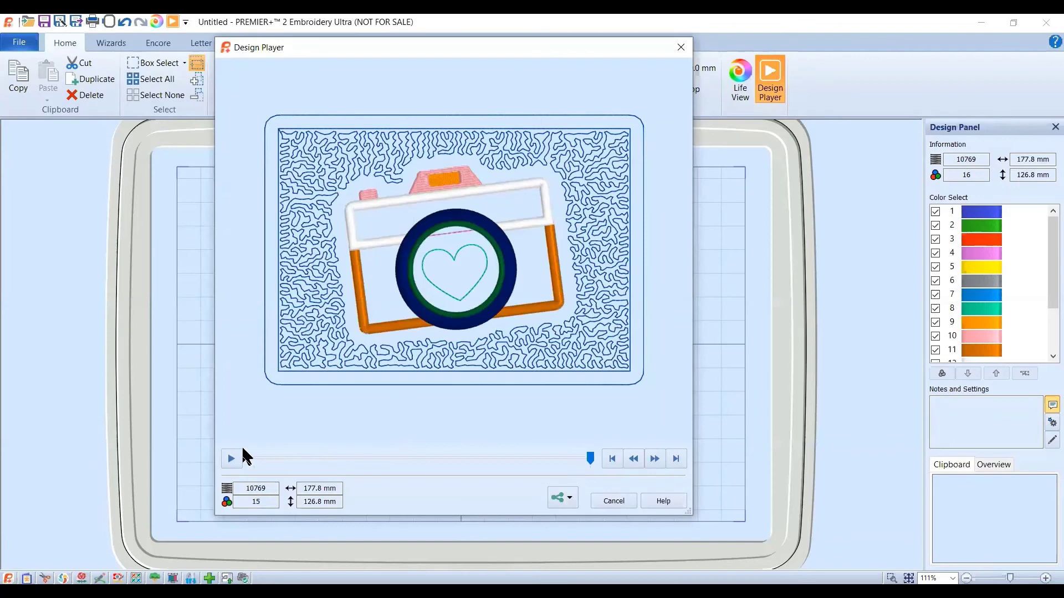
pyautogui.click(232, 458)
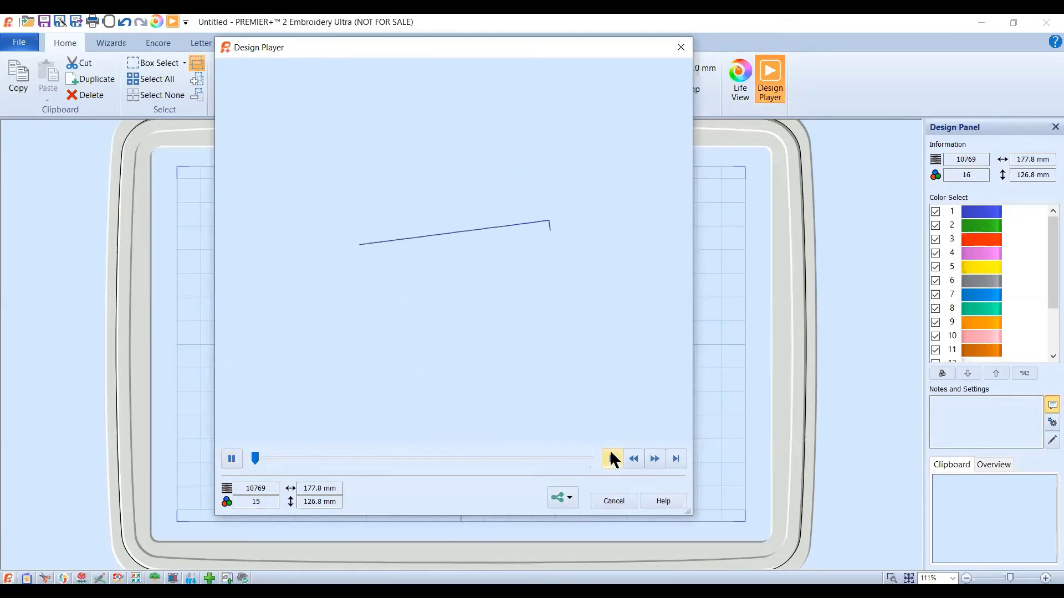
pyautogui.click(648, 459)
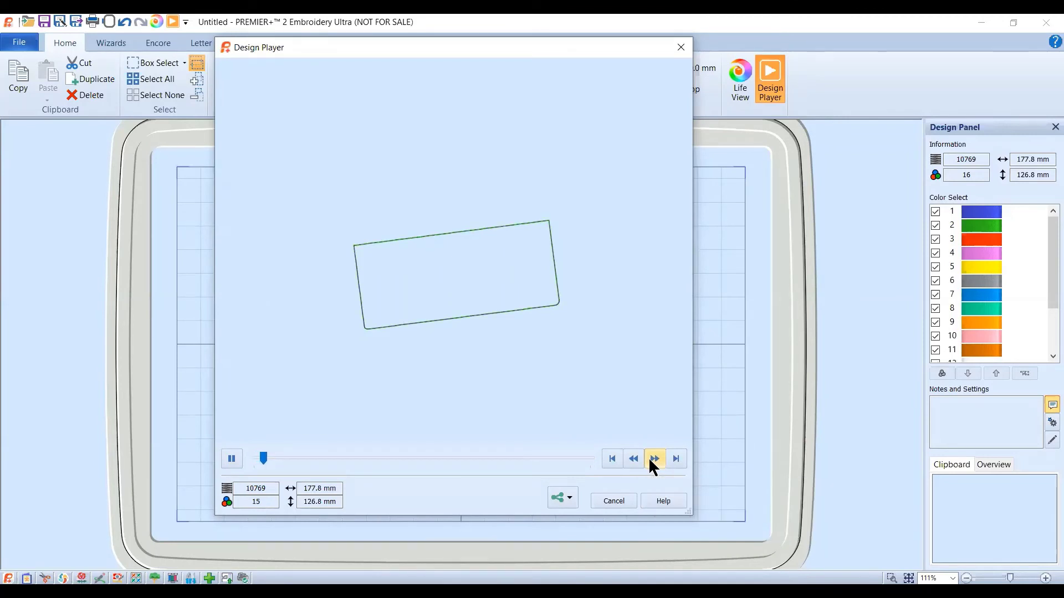
pyautogui.click(653, 467)
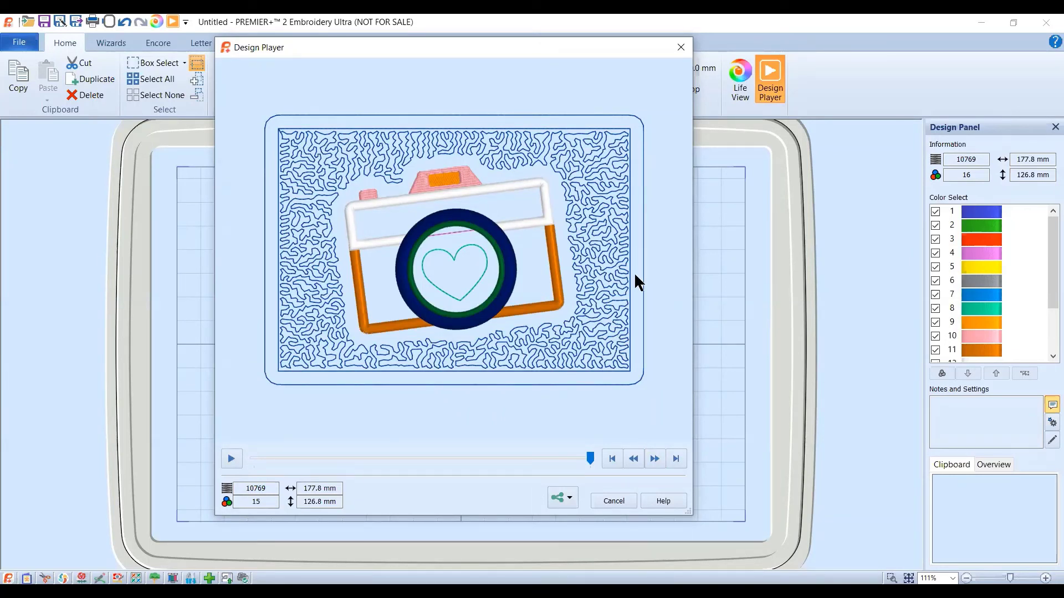
pyautogui.click(607, 499)
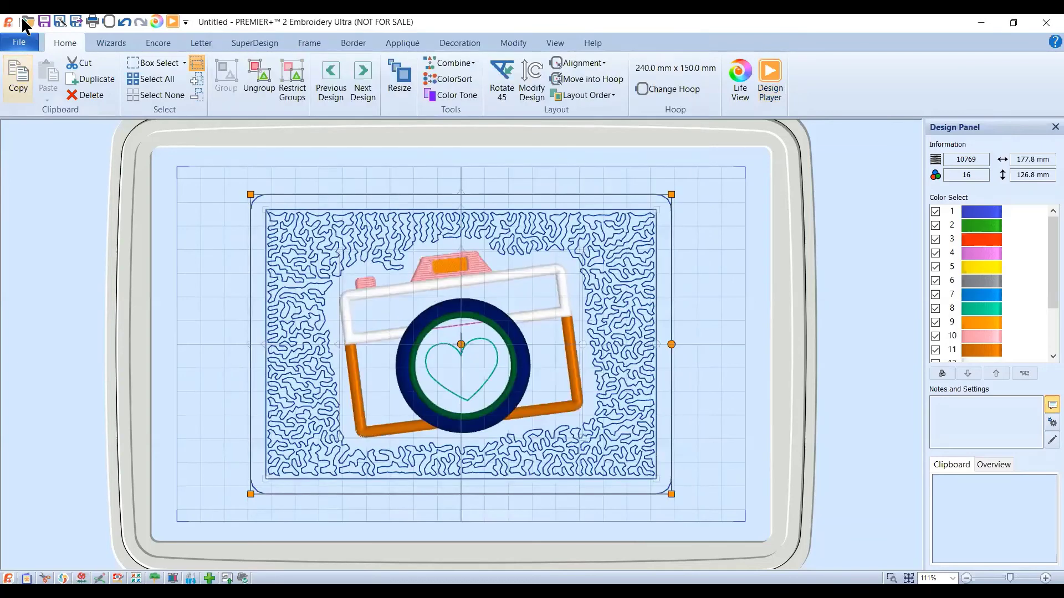
pyautogui.click(21, 46)
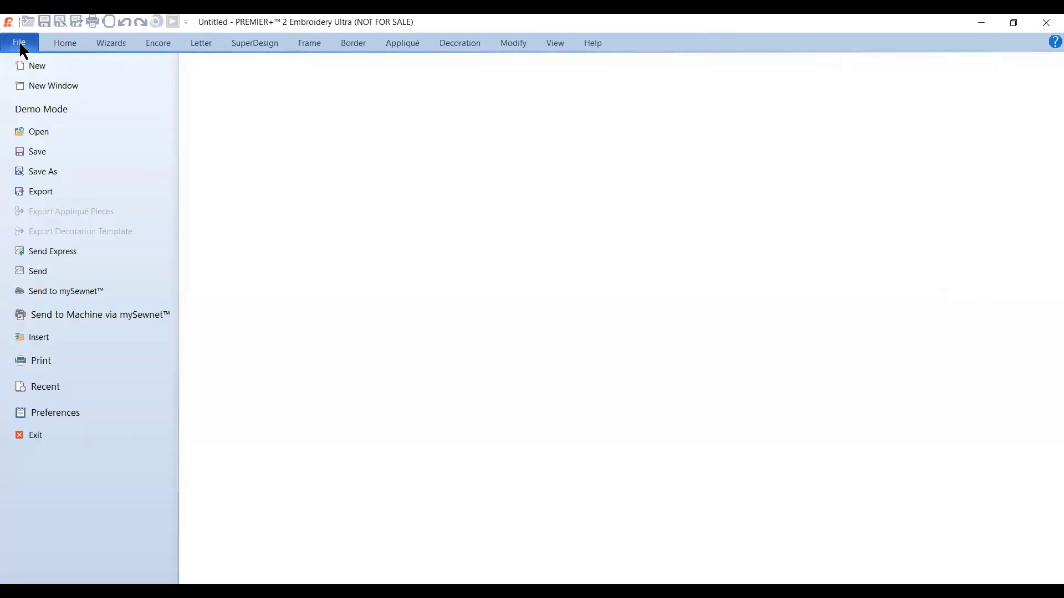
pyautogui.click(48, 191)
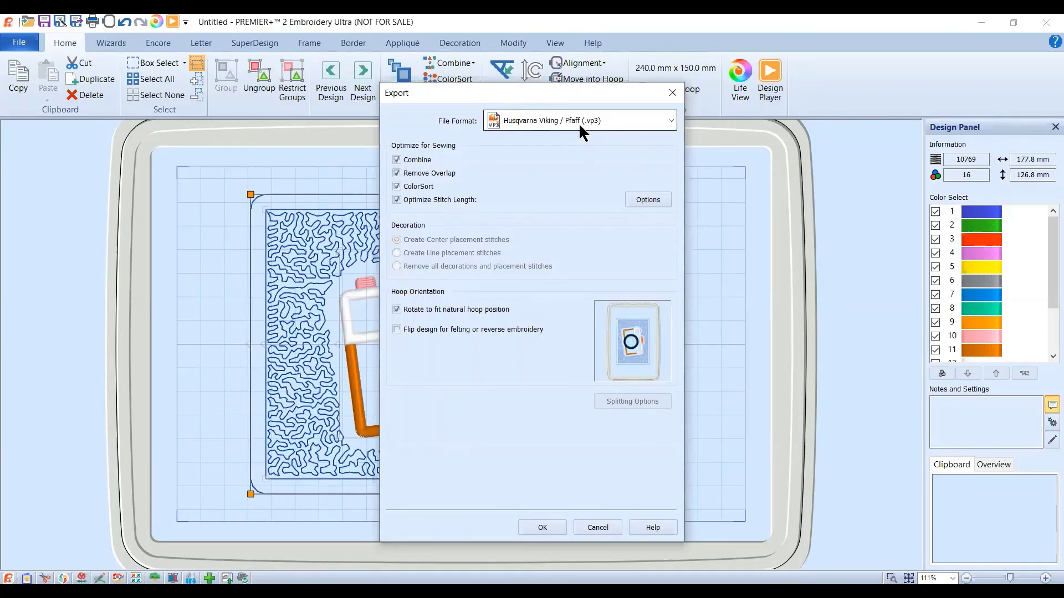
pyautogui.click(562, 119)
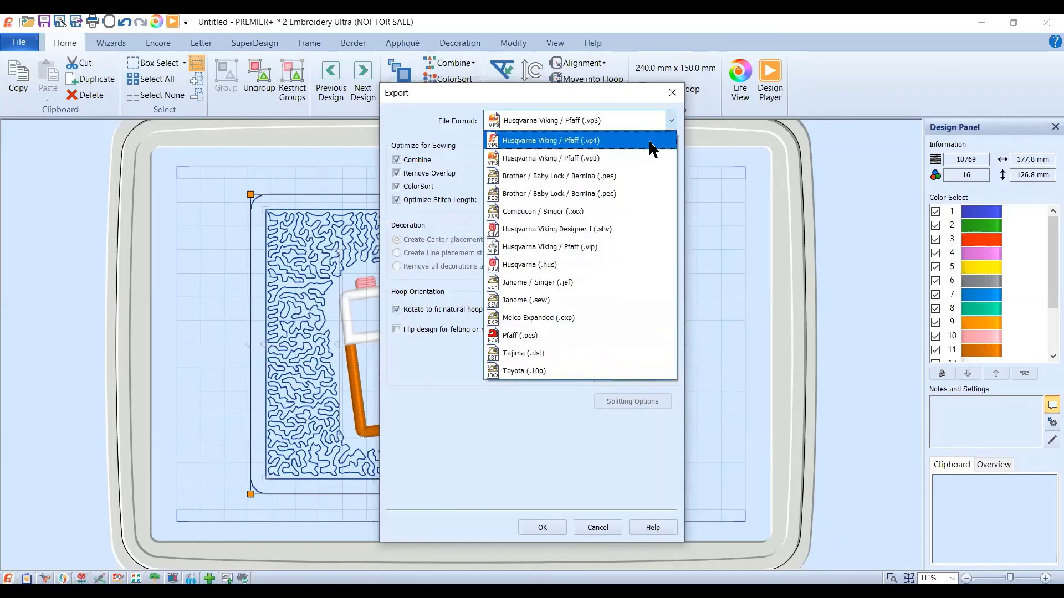
pyautogui.click(651, 124)
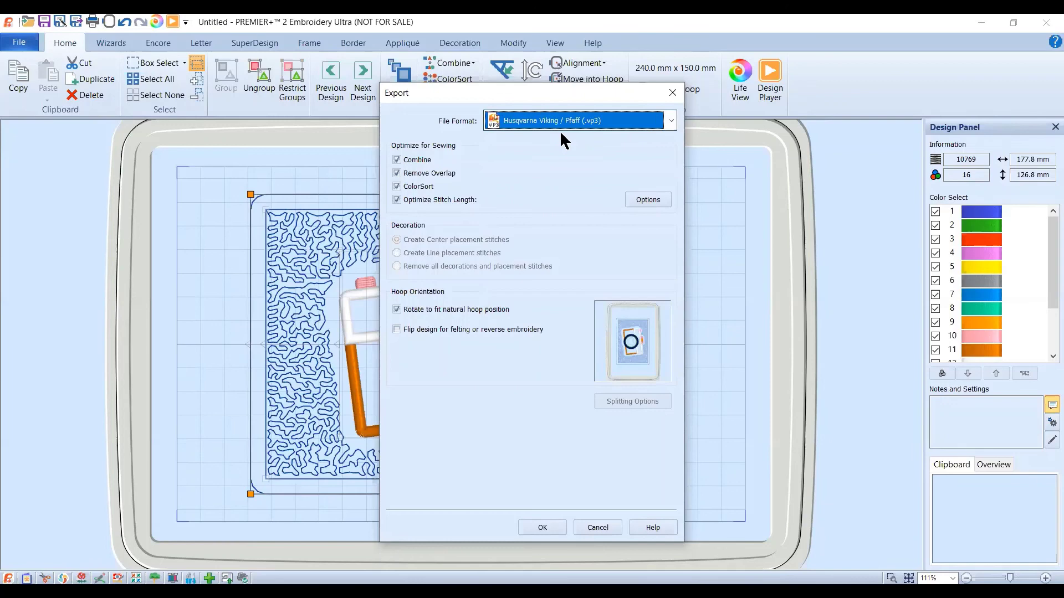
pyautogui.click(546, 527)
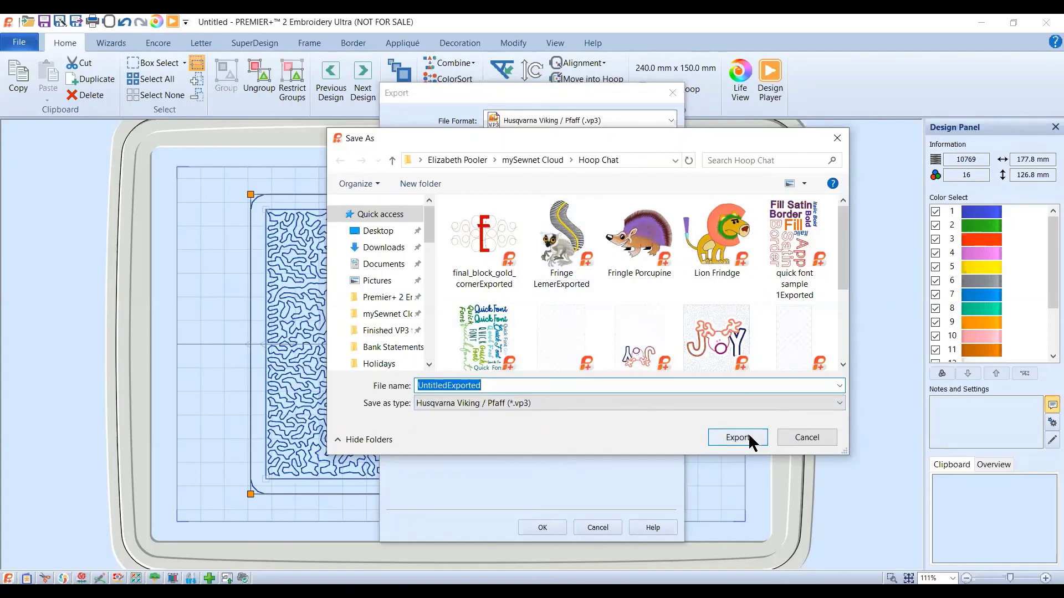
pyautogui.click(791, 433)
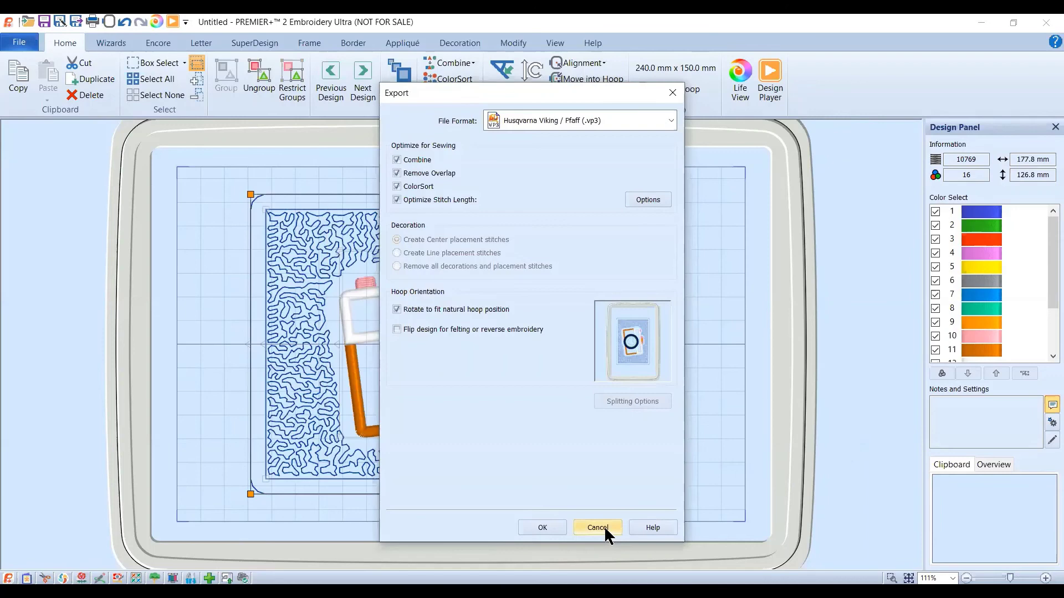
pyautogui.click(598, 528)
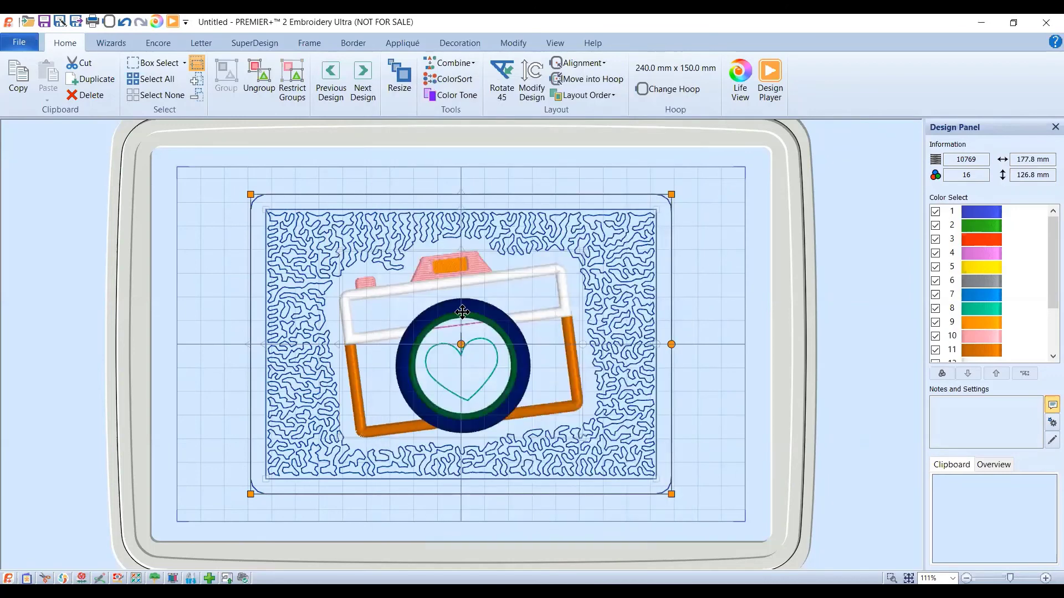